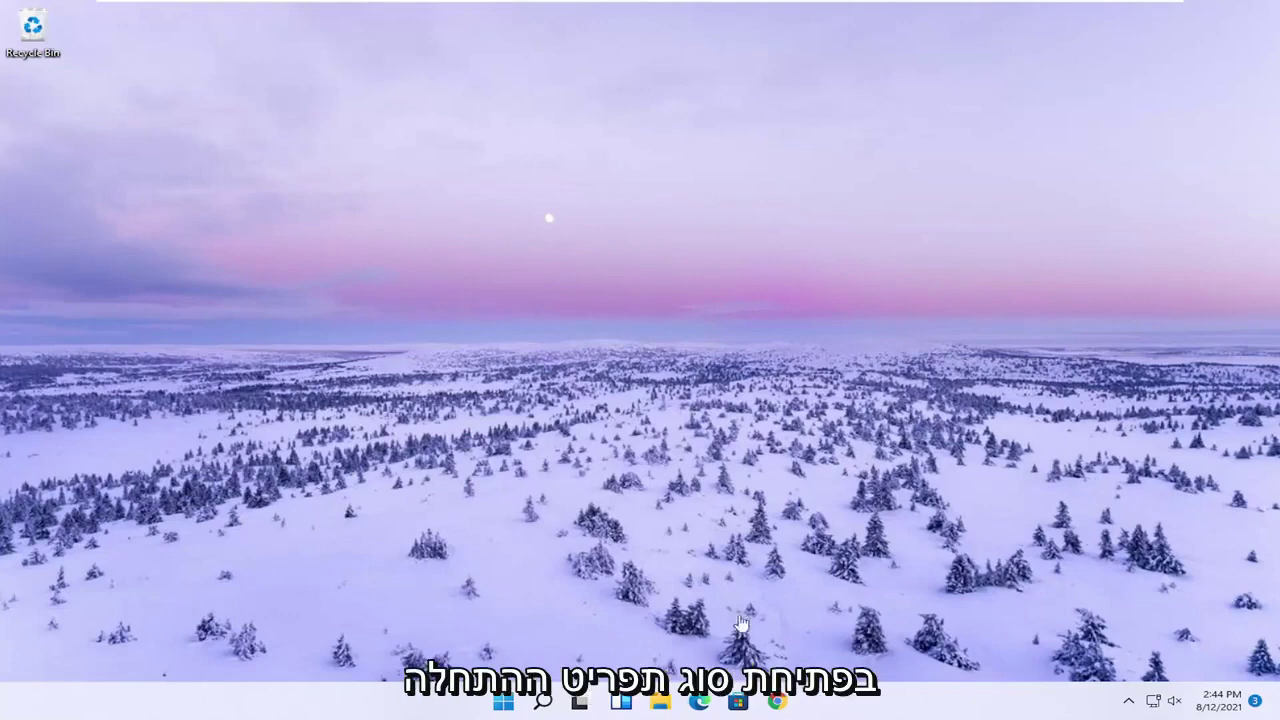
- Search for 'regedit' and run Registry Editor as administrator
left_click(556, 704)
type("reg")
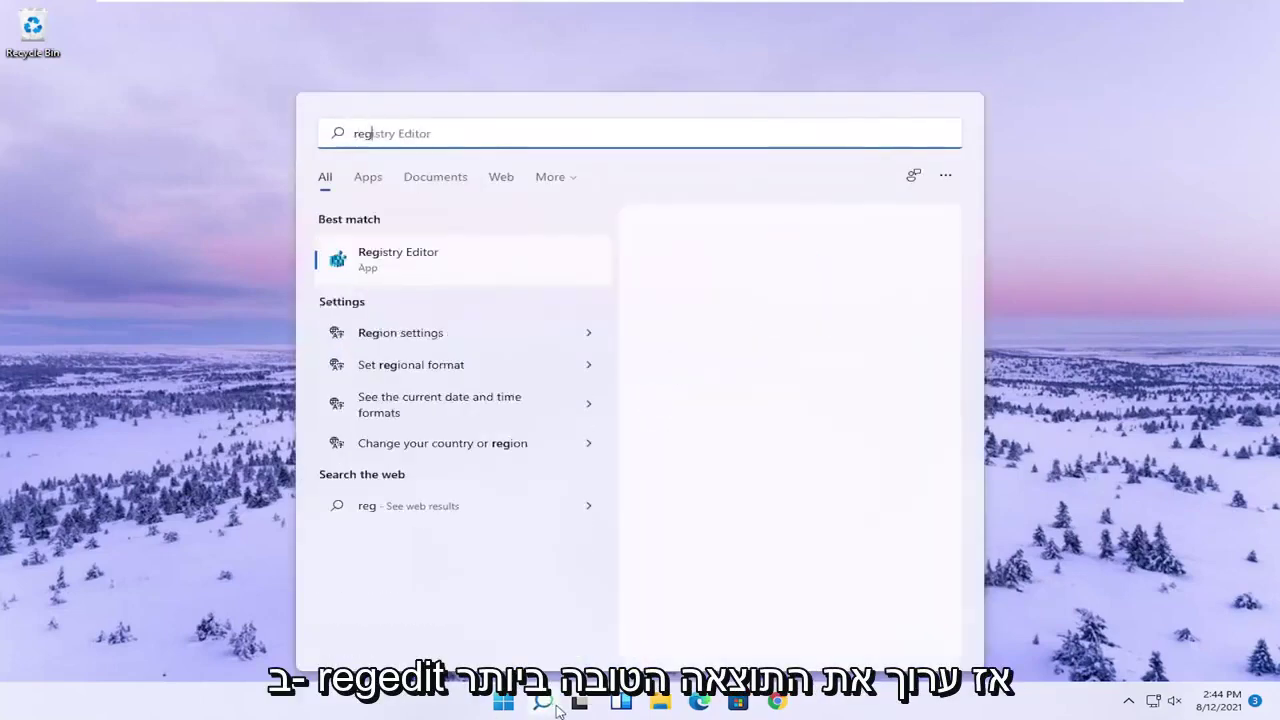
type("edit")
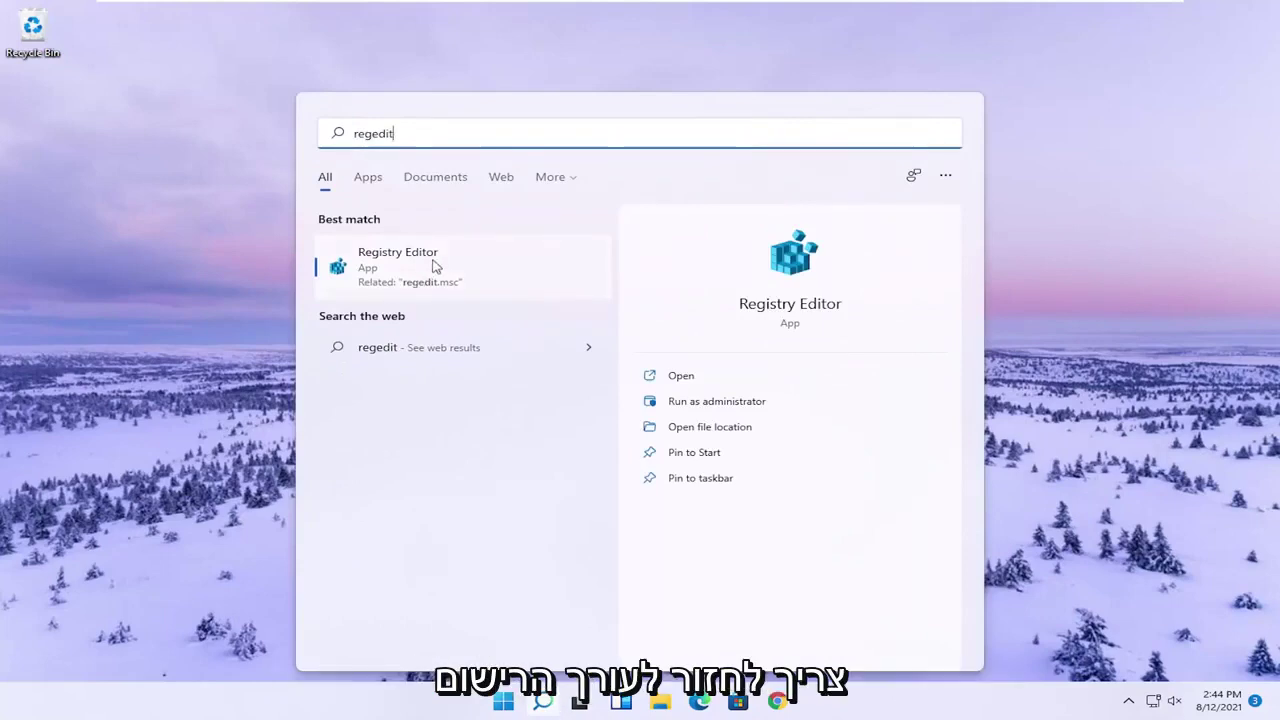
right_click(398, 268)
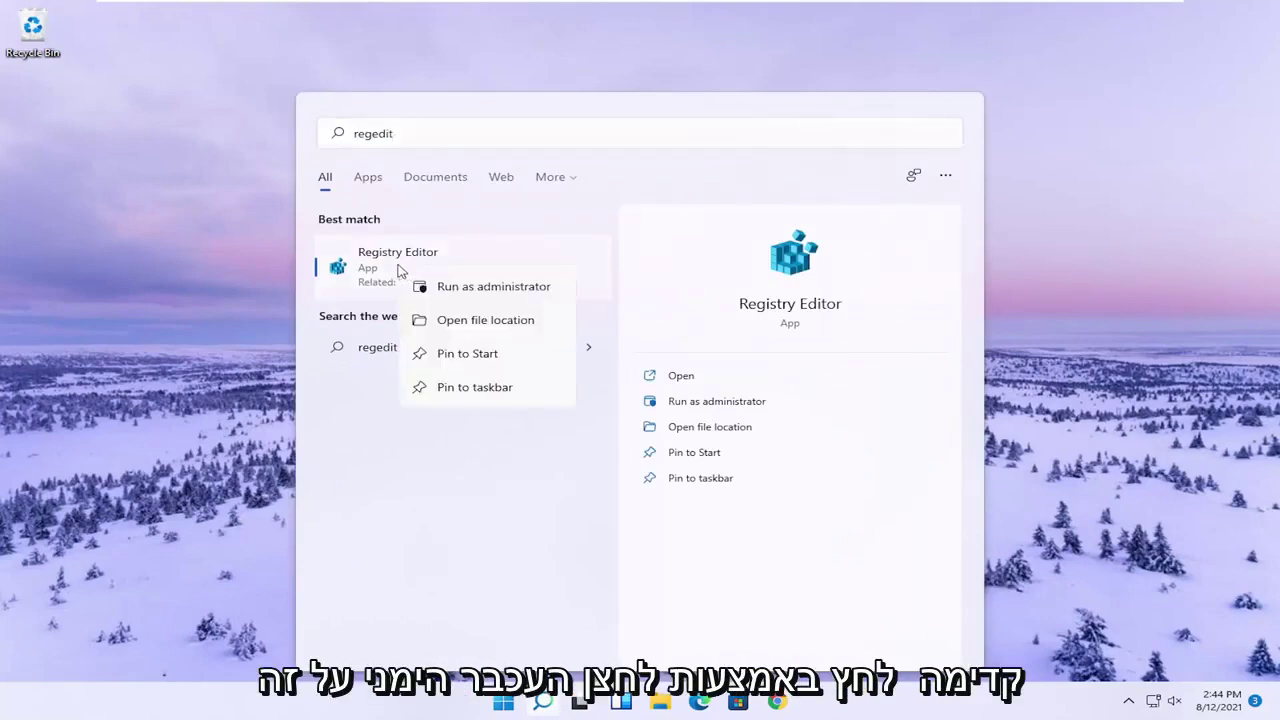
left_click(460, 286)
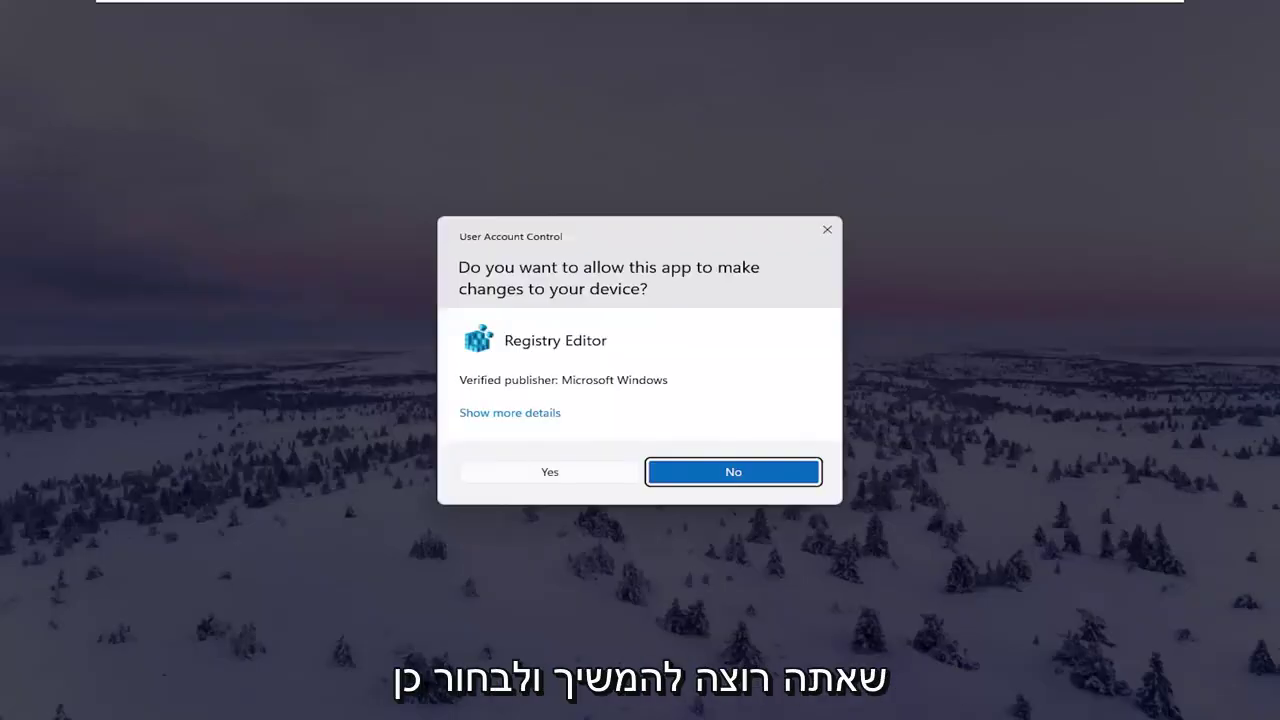
- Approve the UAC prompt, collapse HKEY_LOCAL_MACHINE and select Computer
left_click(545, 482)
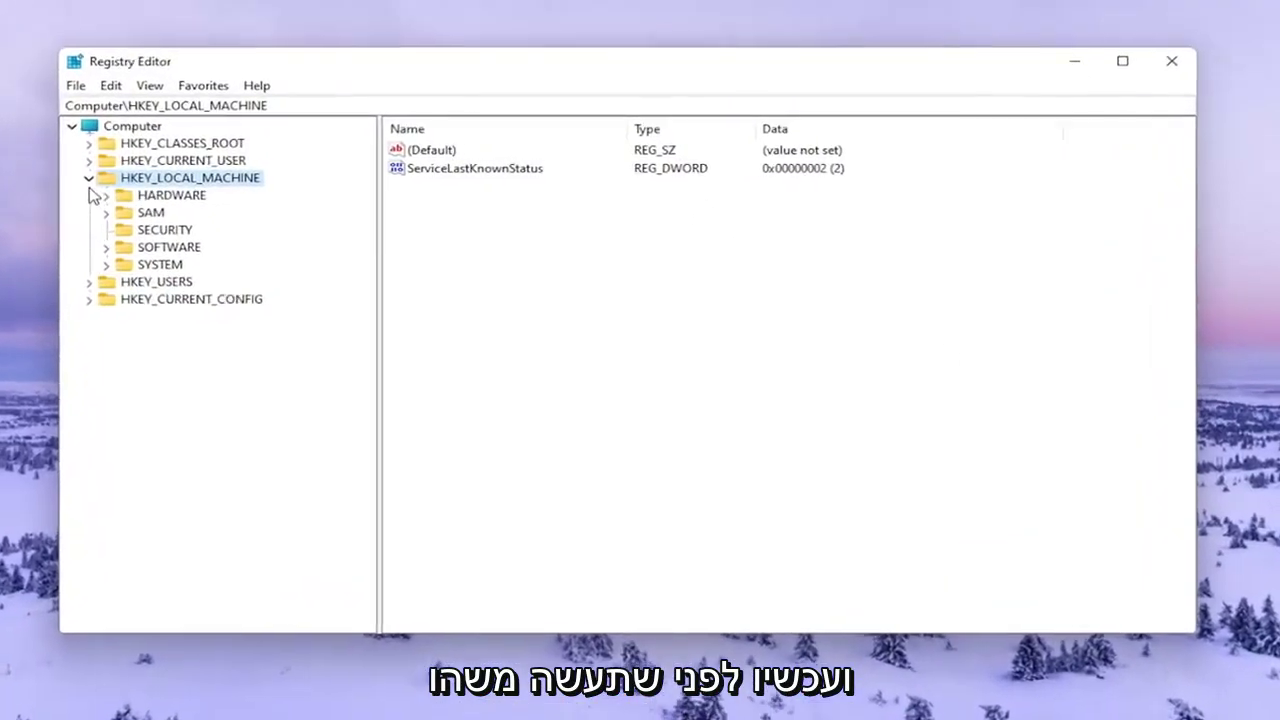
left_click(135, 176)
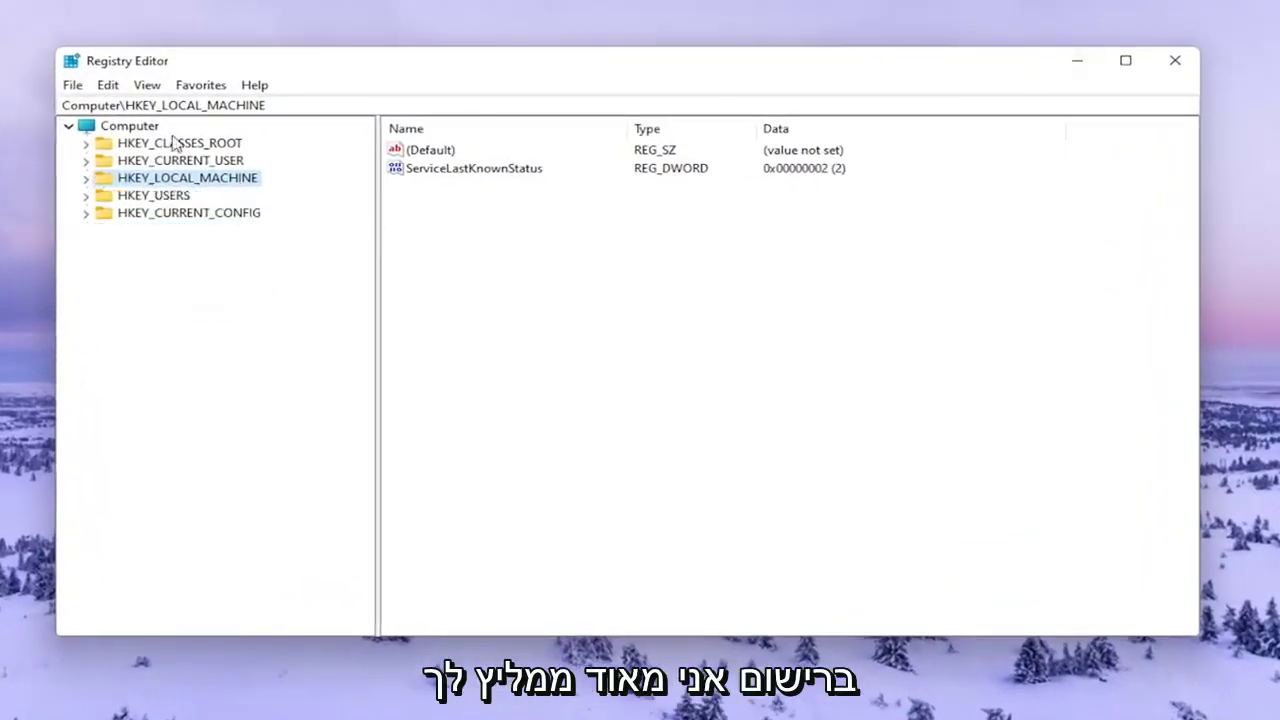
left_click(130, 126)
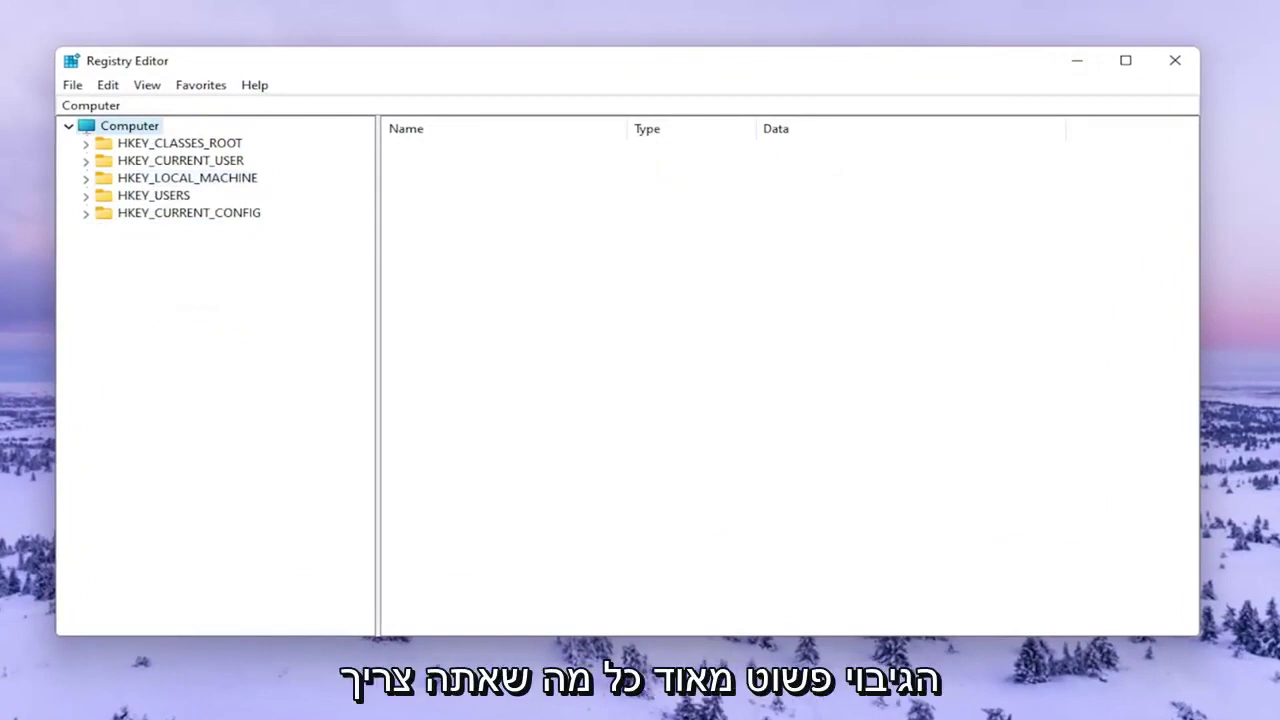
- Open the registry Export and Import dialogs and cancel both without saving anything
left_click(75, 86)
left_click(91, 125)
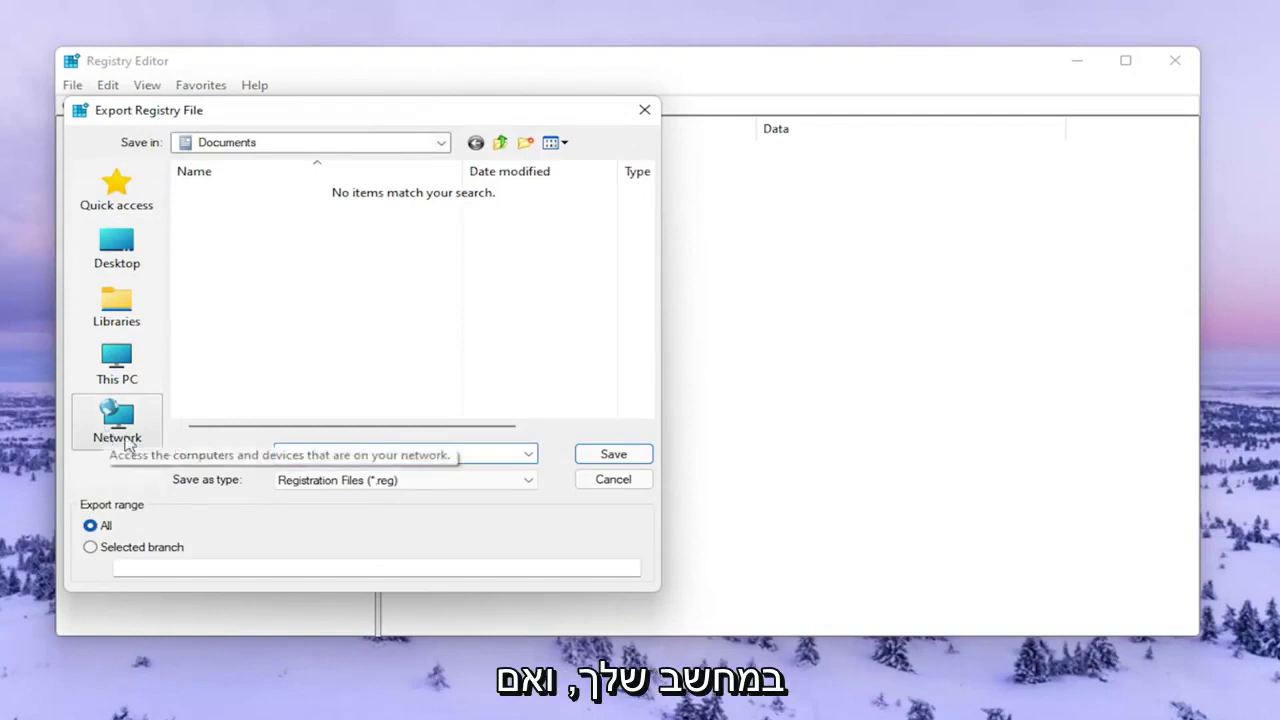
left_click(588, 482)
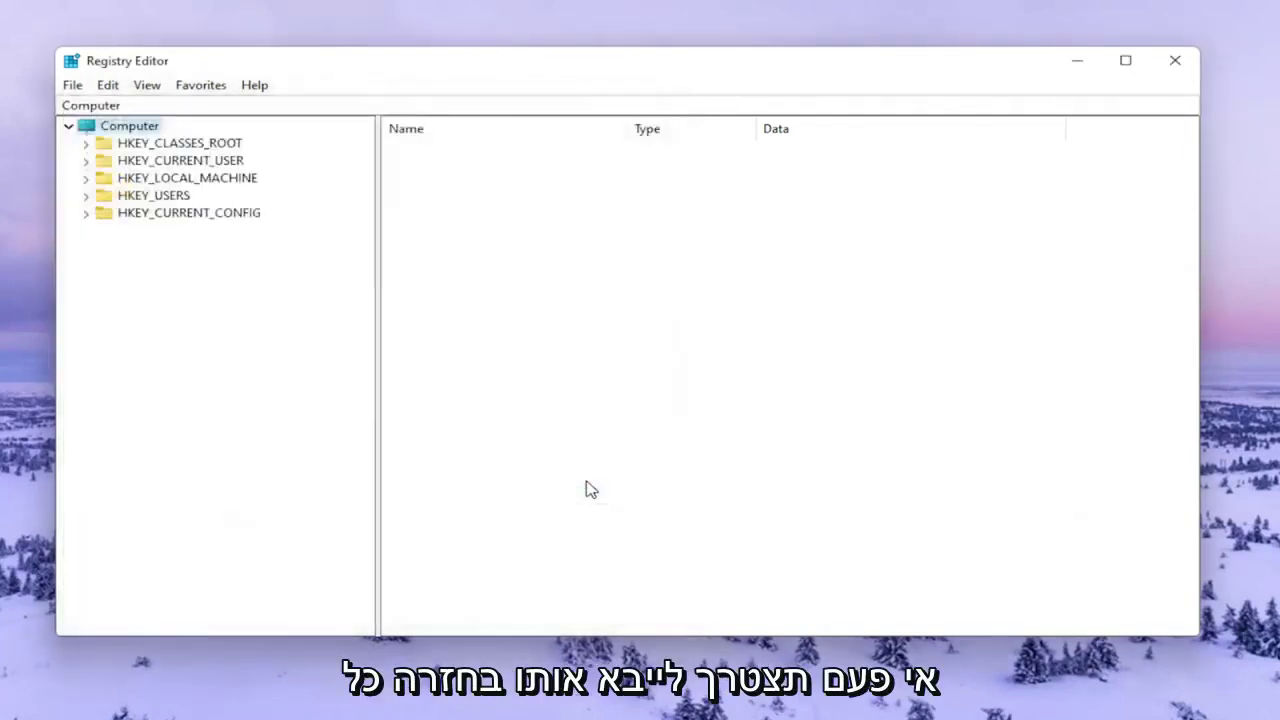
left_click(73, 86)
left_click(110, 108)
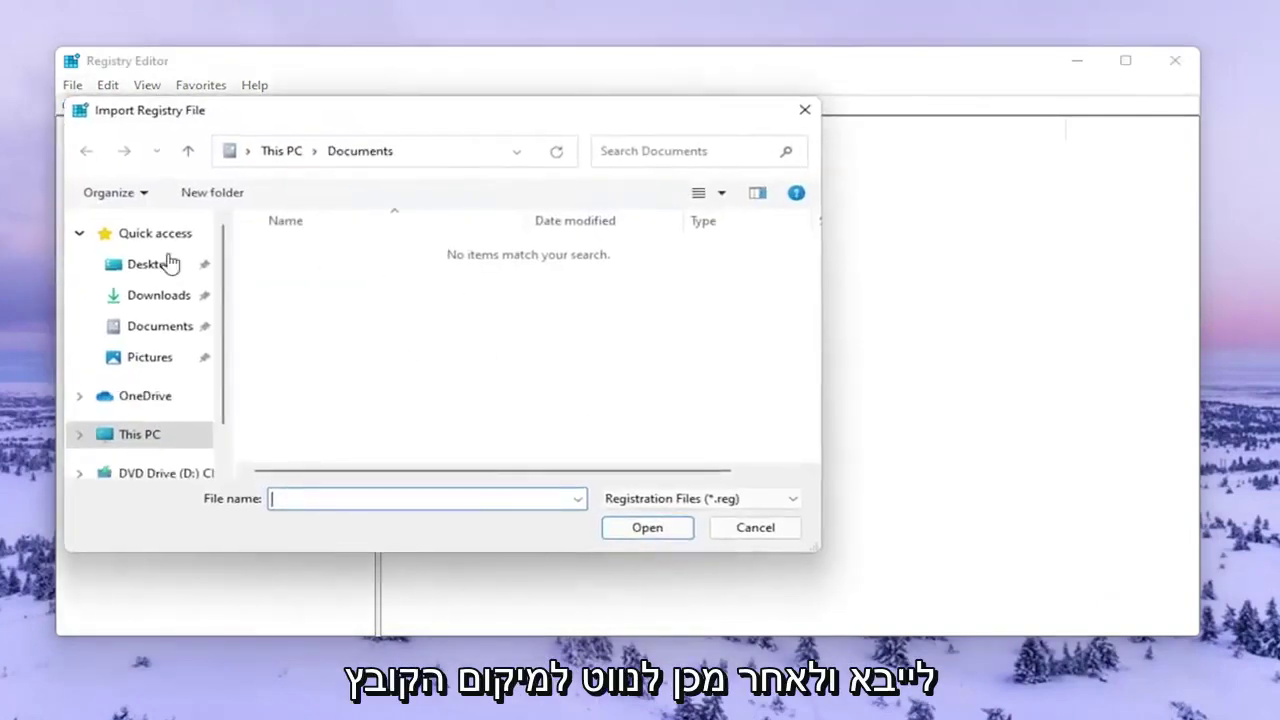
left_click(782, 533)
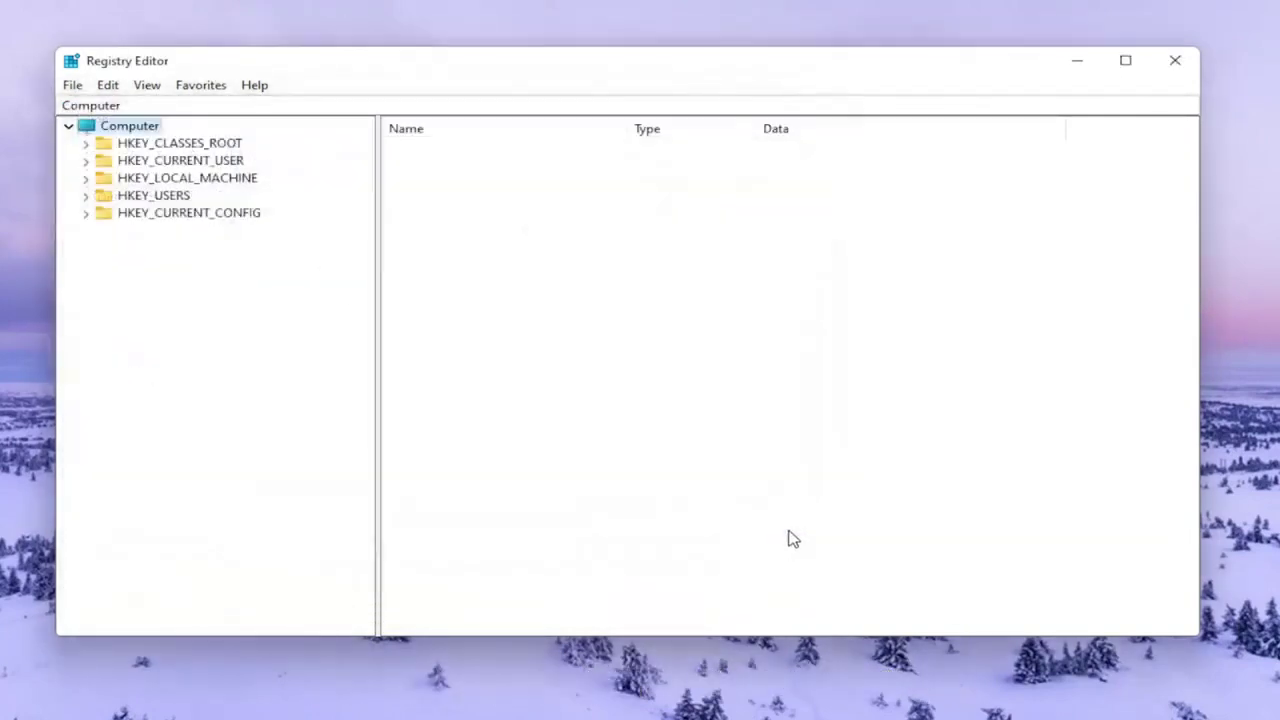
- Expand HKEY_CURRENT_USER, then Software, then Classes
double_click(199, 165)
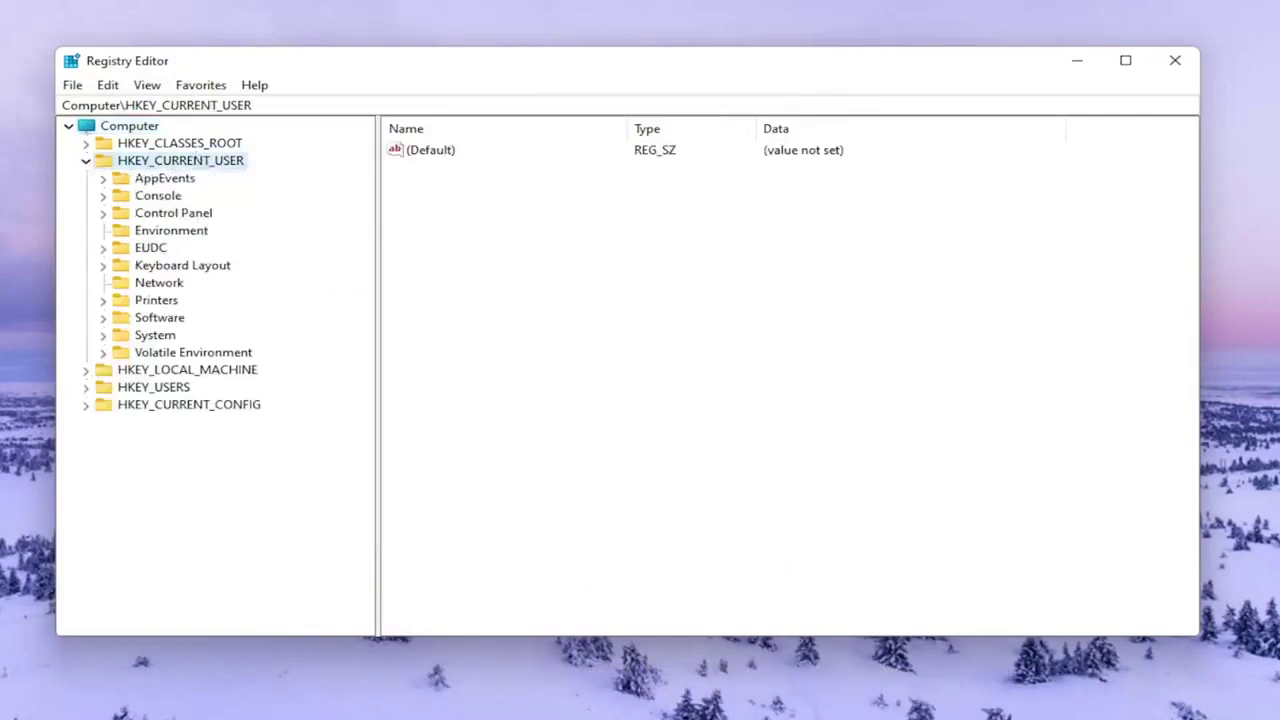
left_click(162, 322)
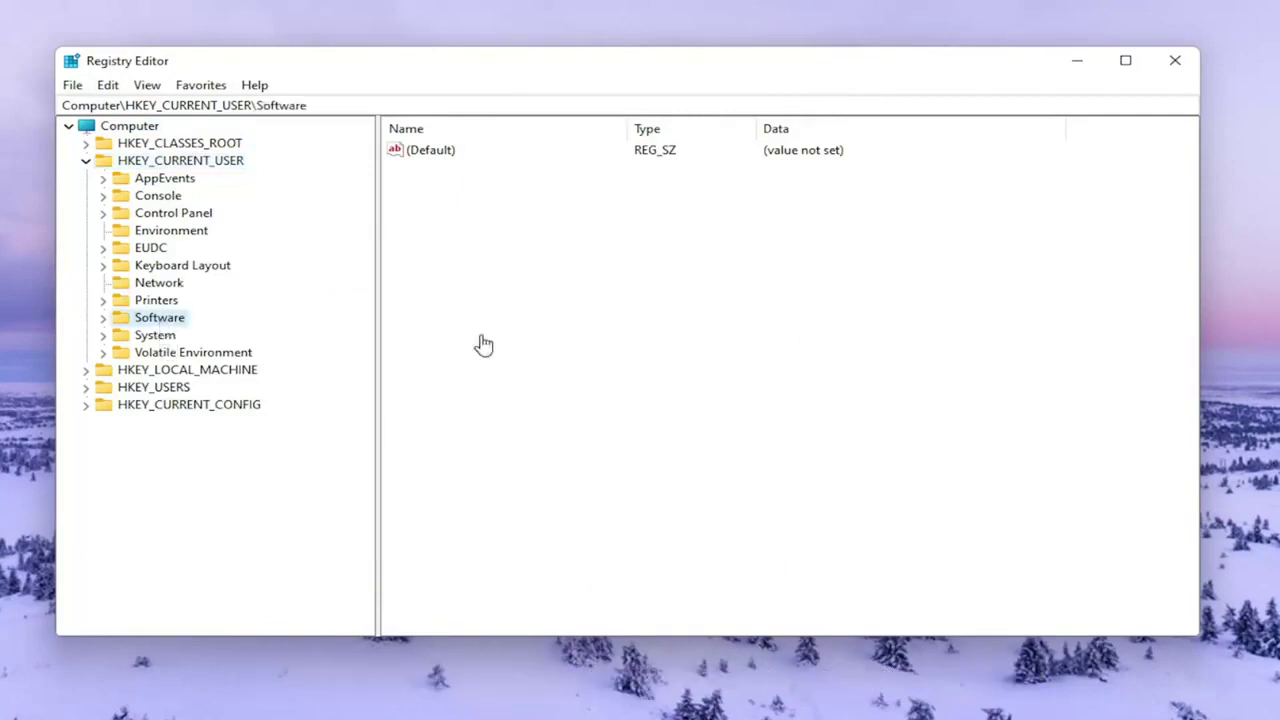
double_click(145, 317)
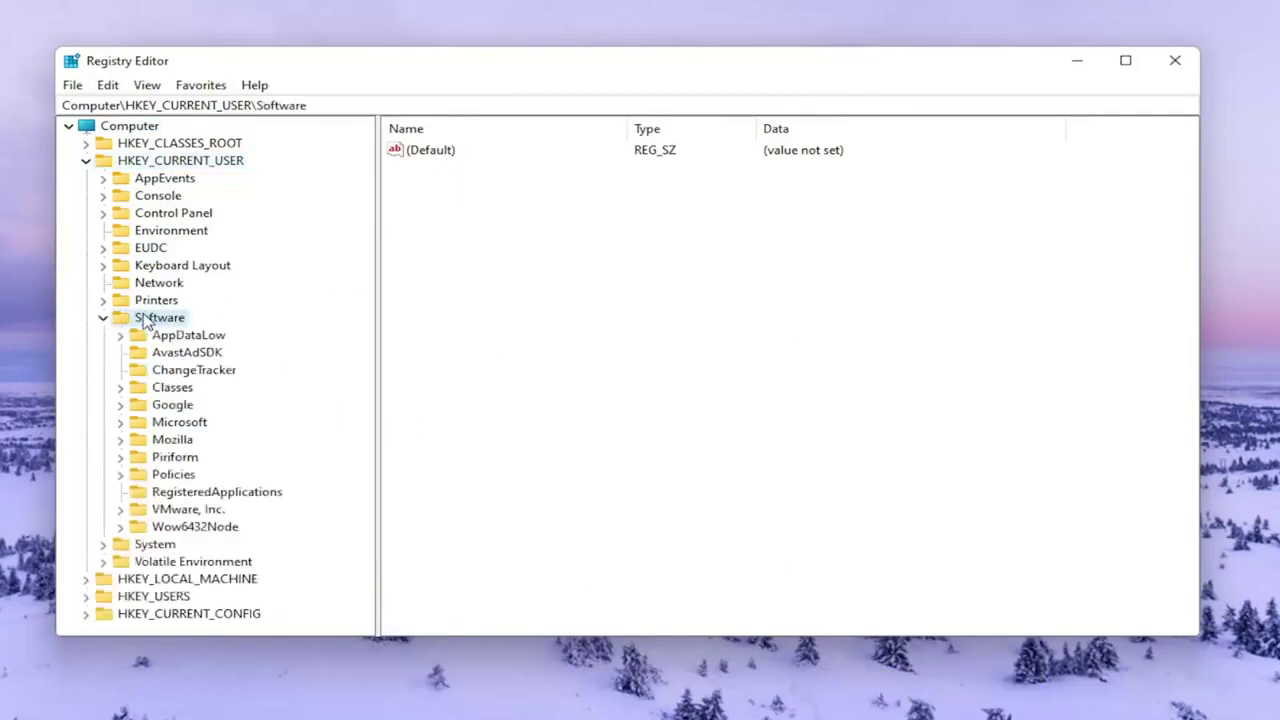
left_click(168, 388)
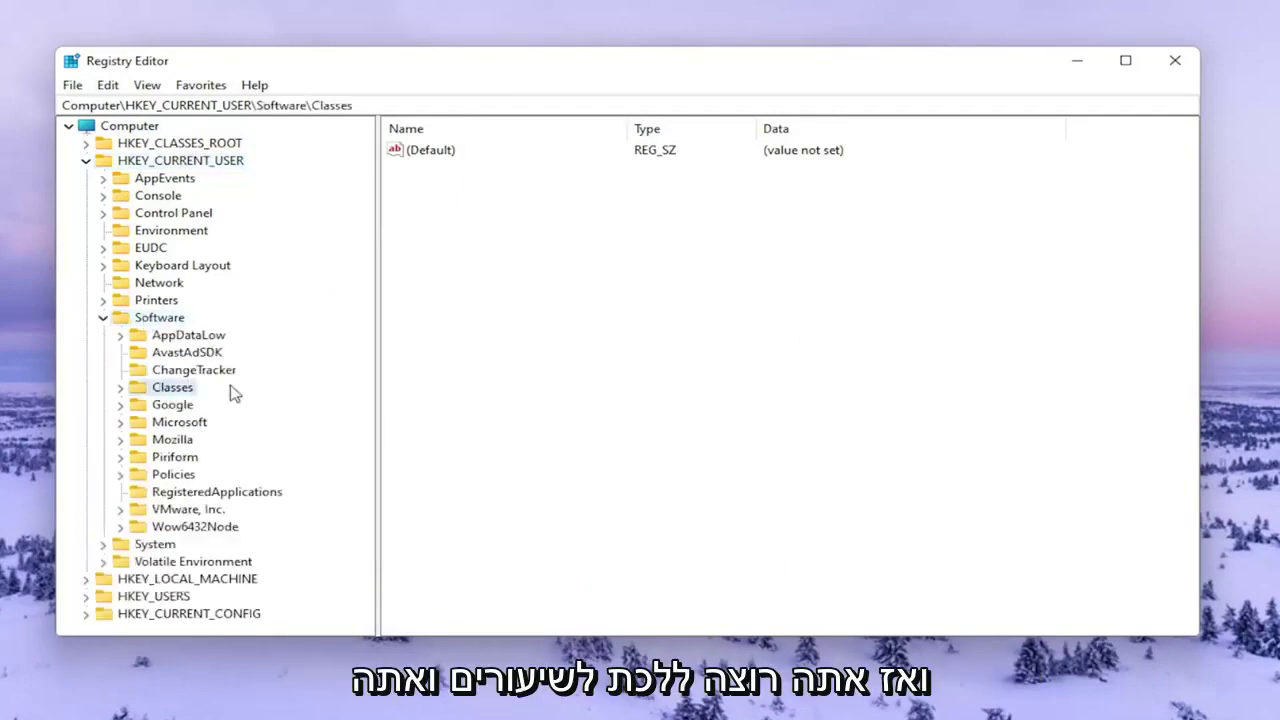
double_click(158, 389)
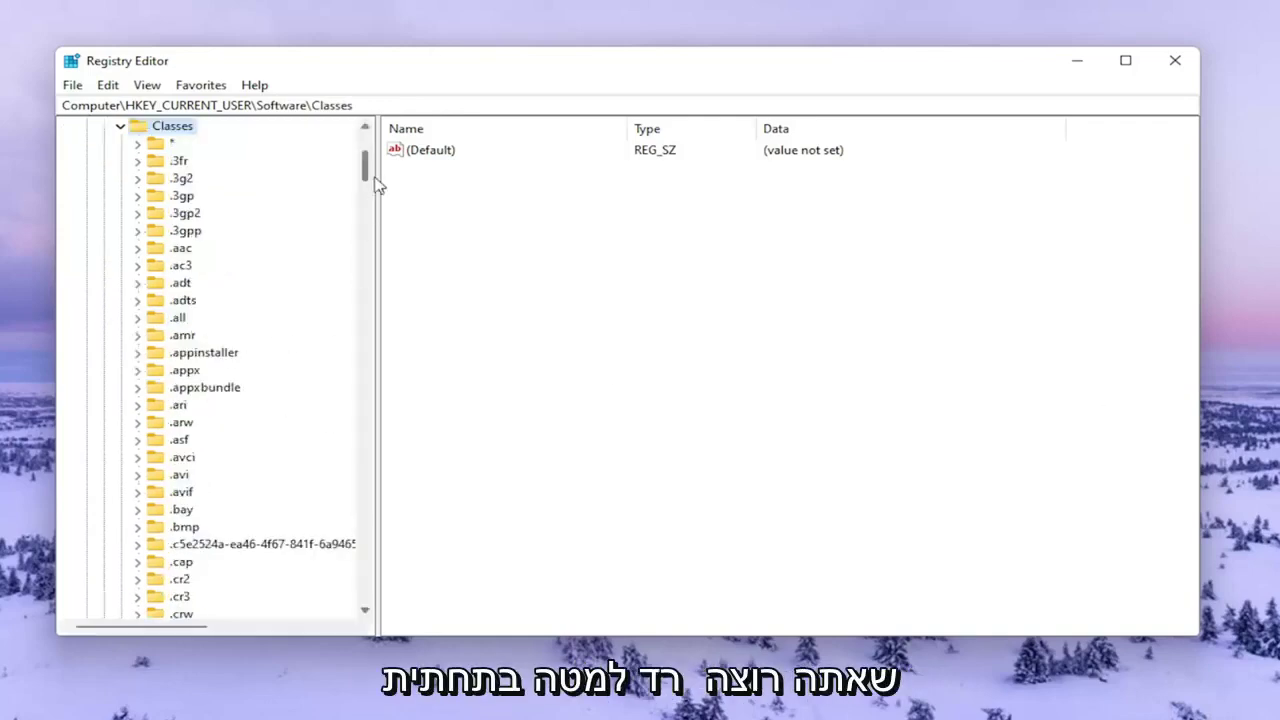
- Locate Local Settings in the Classes list and expand it
mouse_move(372, 178)
left_mouse_down()
mouse_move(380, 591)
mouse_move(386, 477)
left_mouse_up()
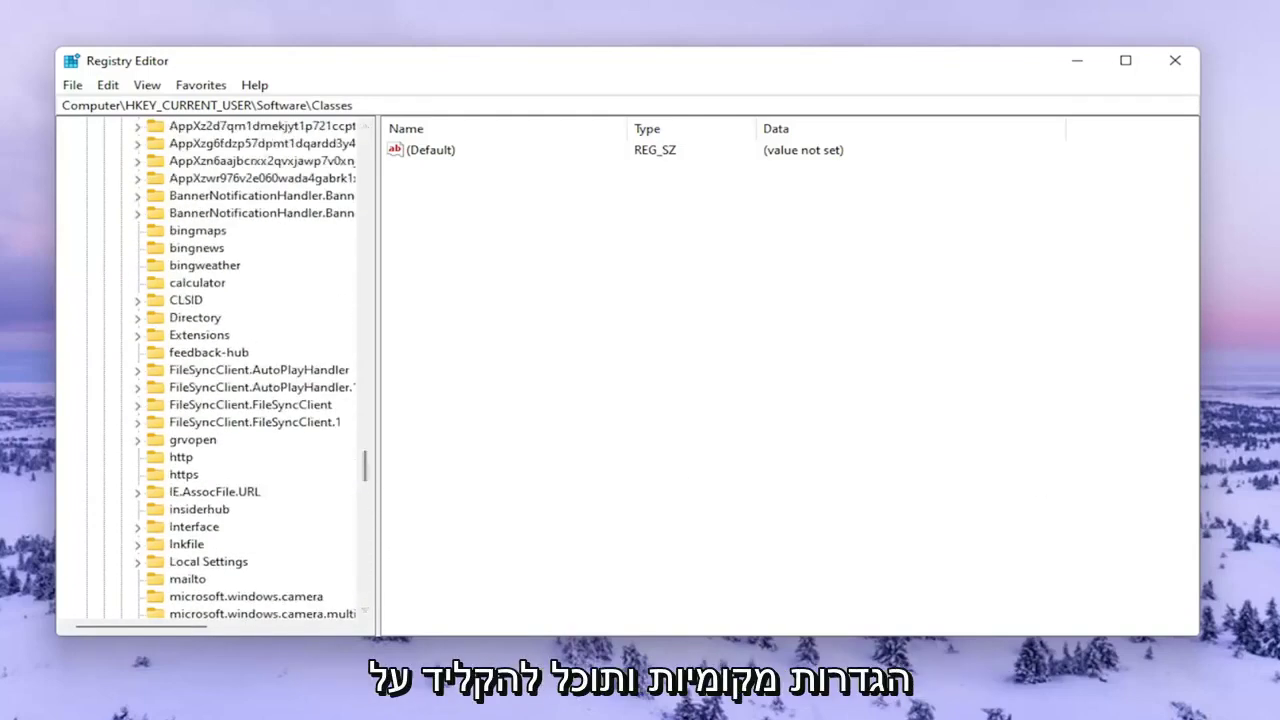
scroll(175, 385, "up", 3)
scroll(175, 385, "up", 3)
left_click(225, 248)
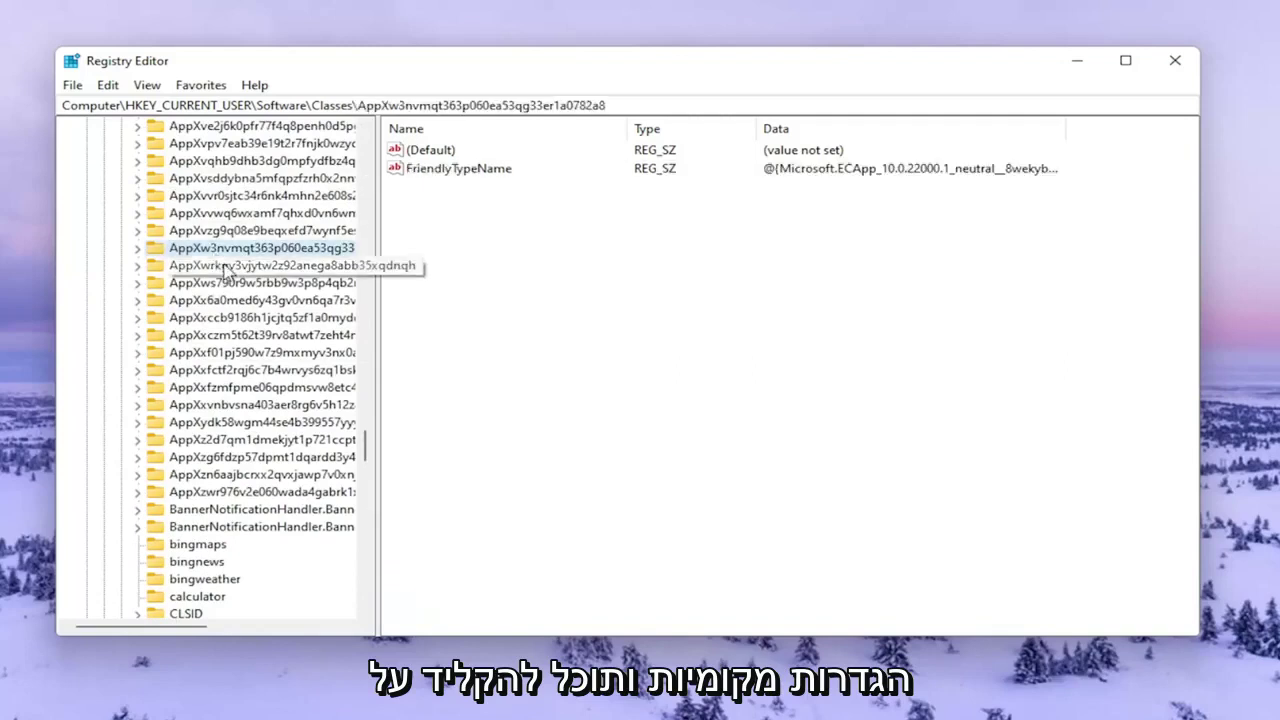
key("l")
key("o")
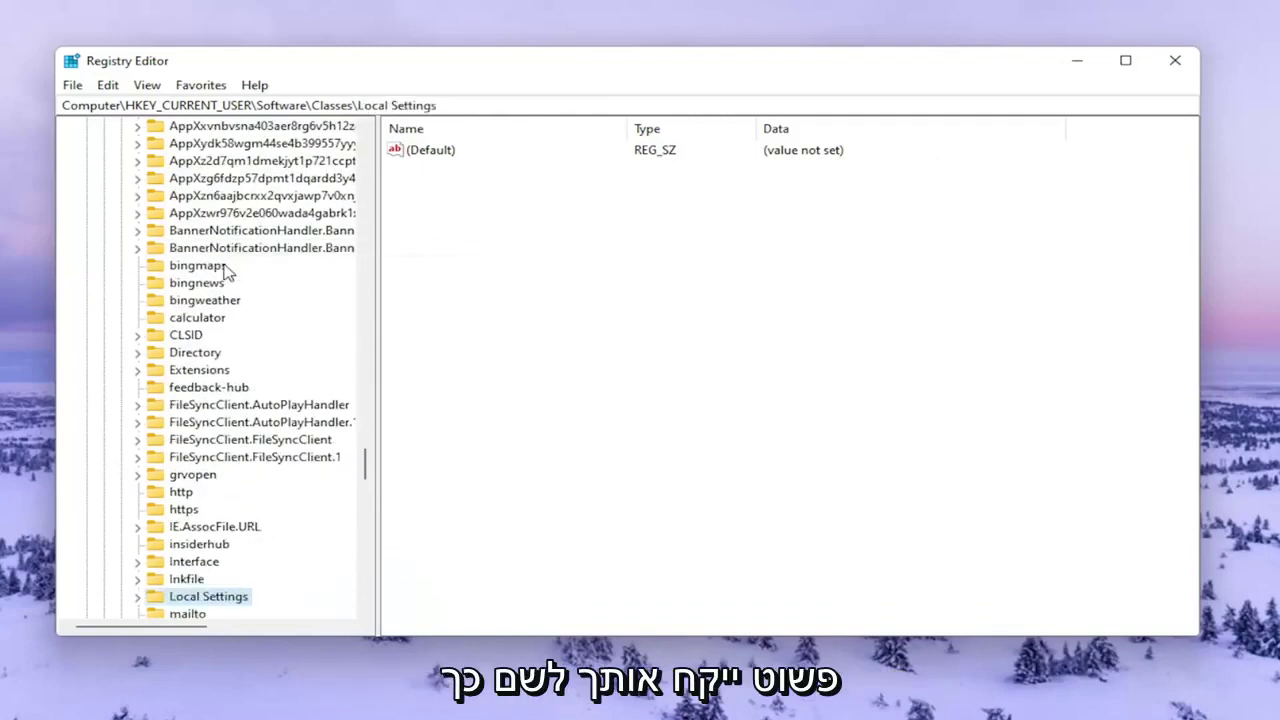
scroll(229, 386, "up", 1)
scroll(223, 471, "down", 2)
scroll(180, 468, "down", 2)
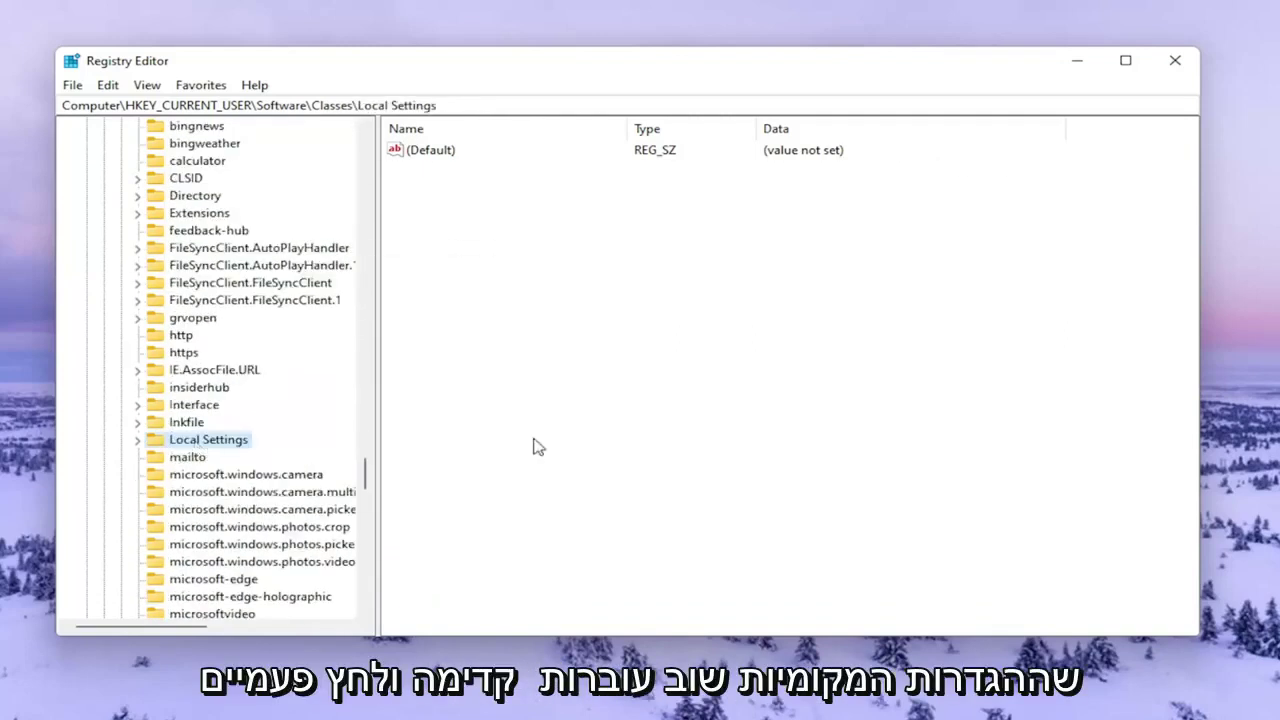
double_click(180, 440)
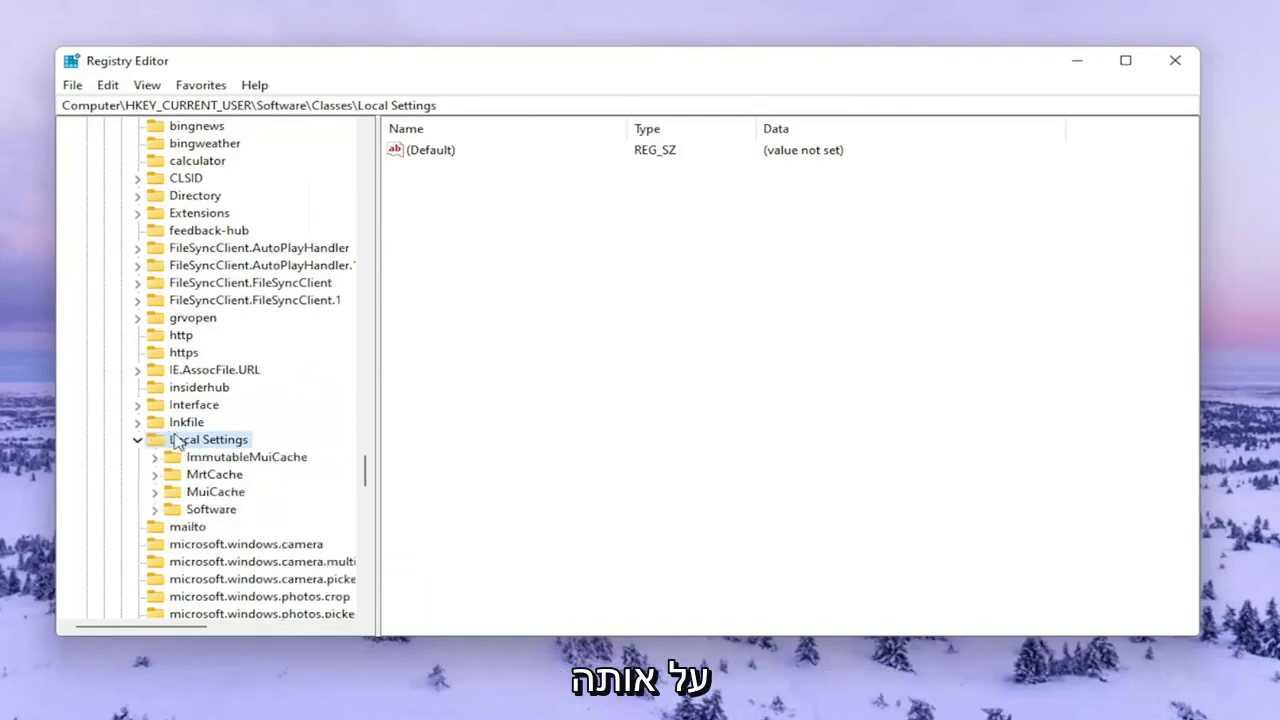
- Expand Software, Microsoft, Windows and Shell under Local Settings to reveal BagMRU and Bags
left_click(210, 495)
double_click(210, 510)
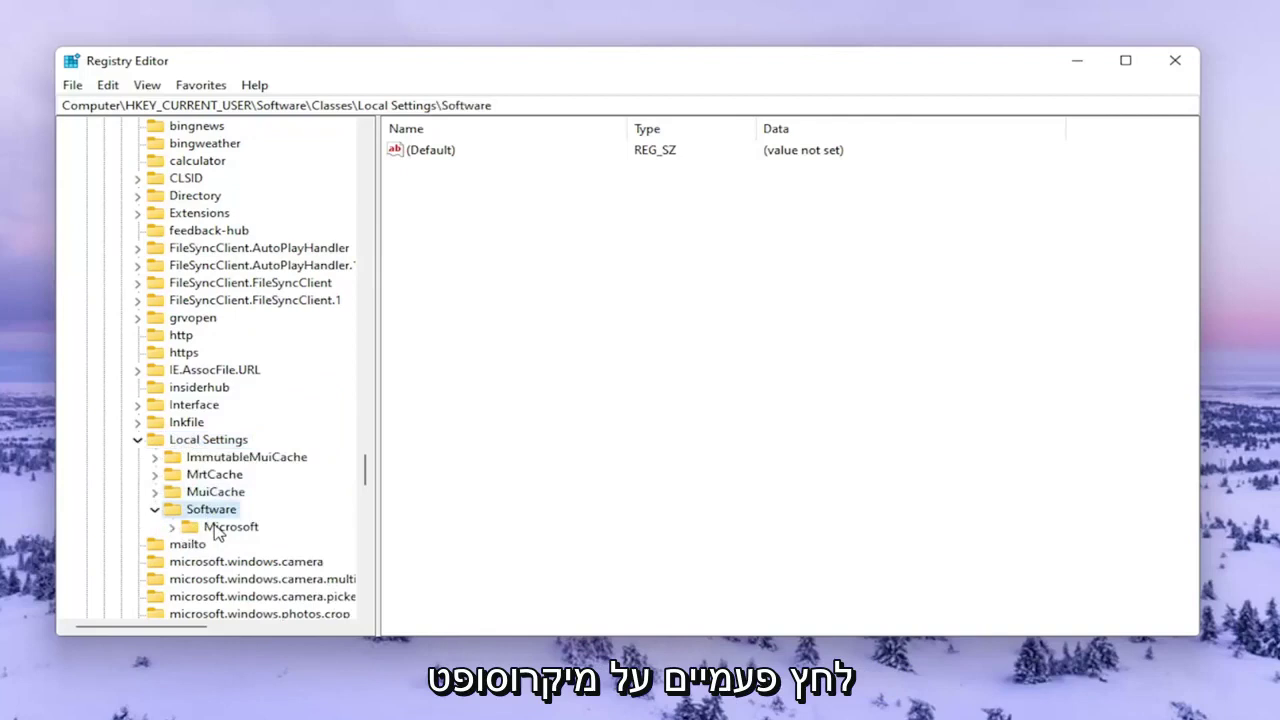
double_click(215, 528)
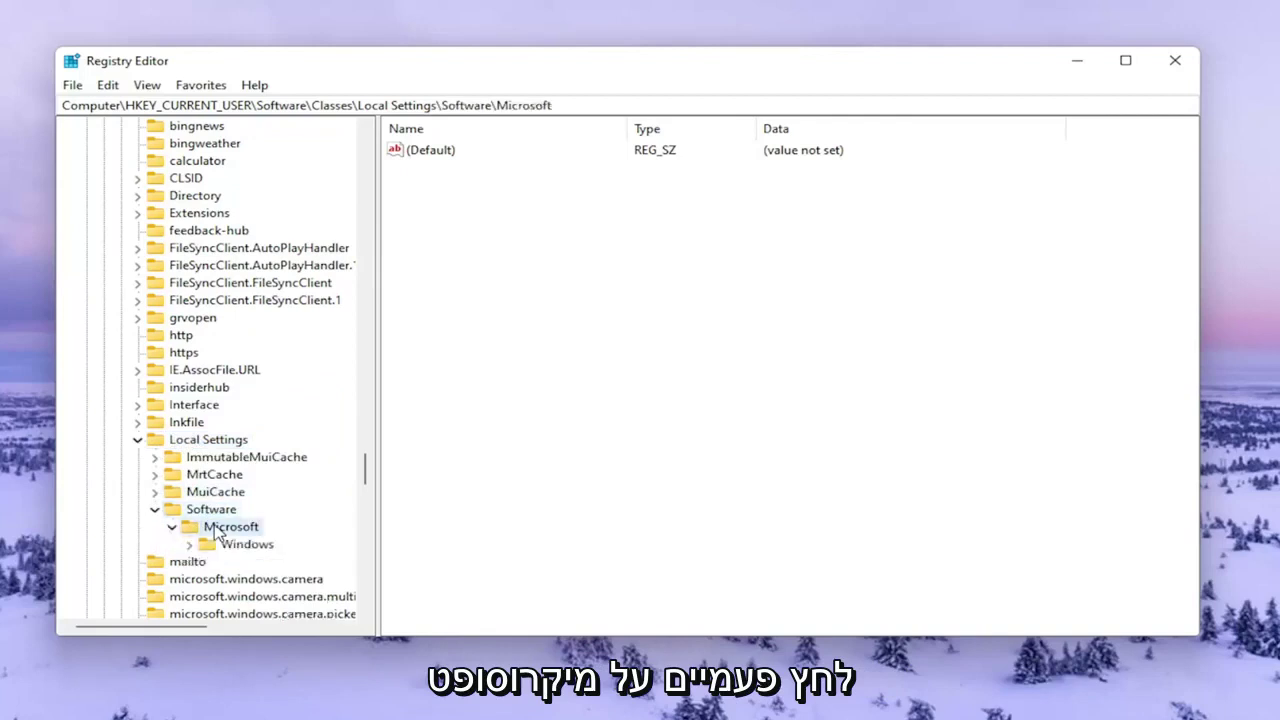
double_click(215, 546)
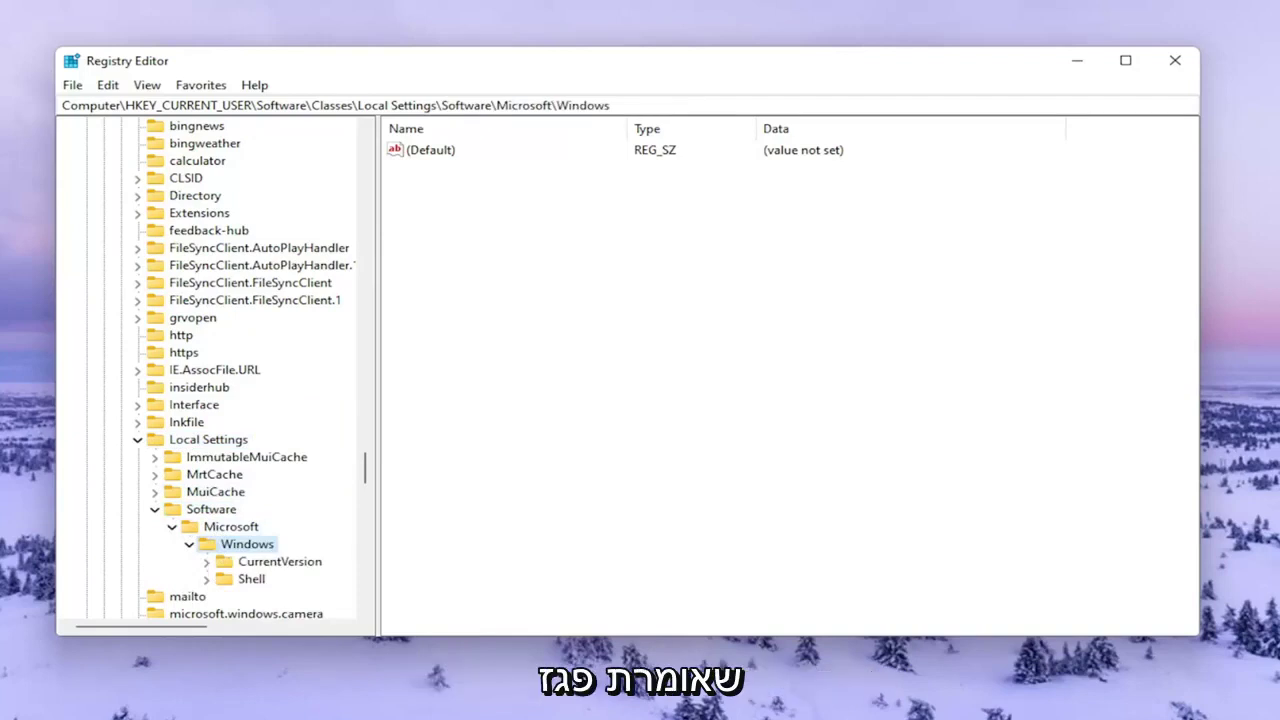
double_click(250, 578)
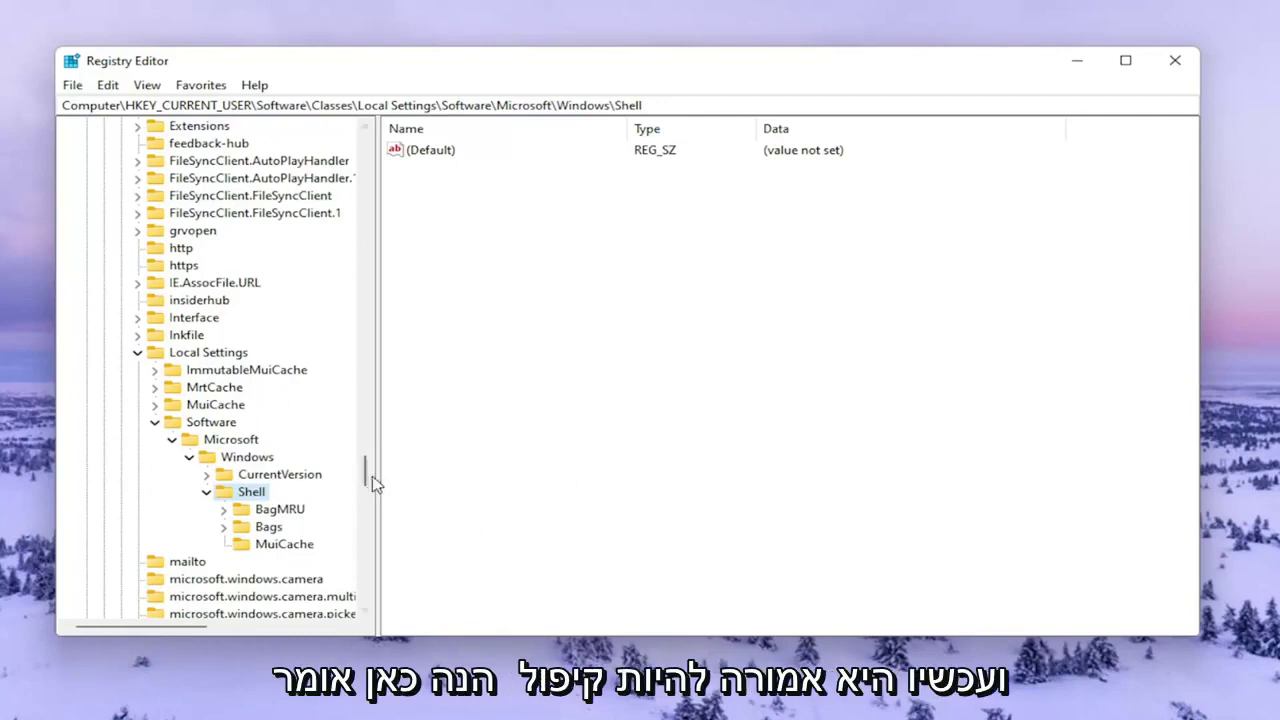
- Delete the BagMRU and Bags keys under Shell, confirming each deletion
left_click_drag(372, 461, 420, 461)
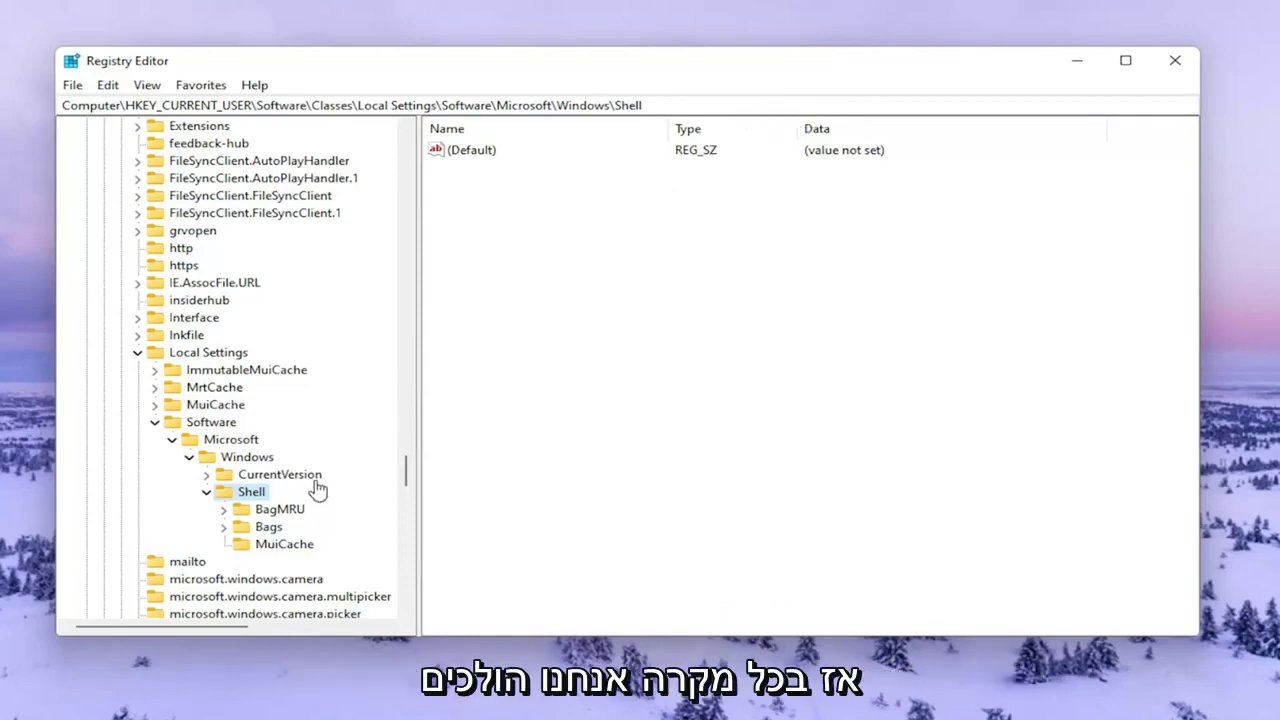
left_click(271, 512)
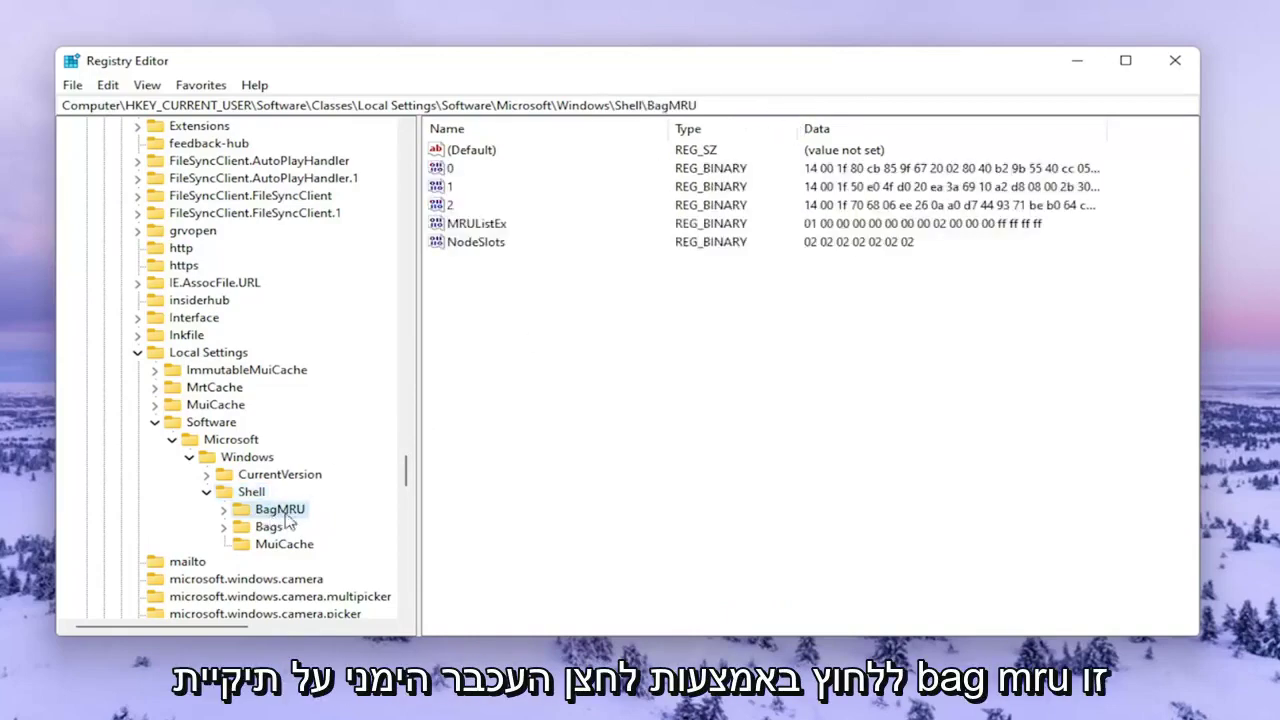
right_click(290, 513)
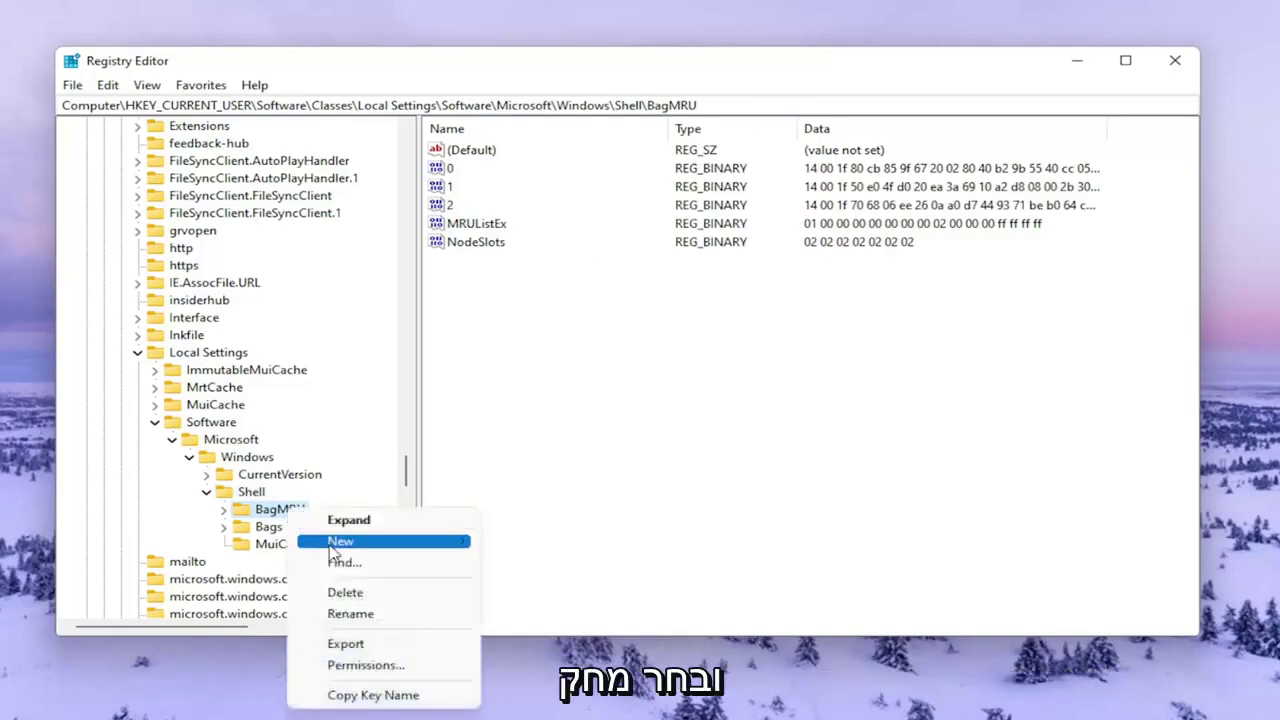
left_click(344, 591)
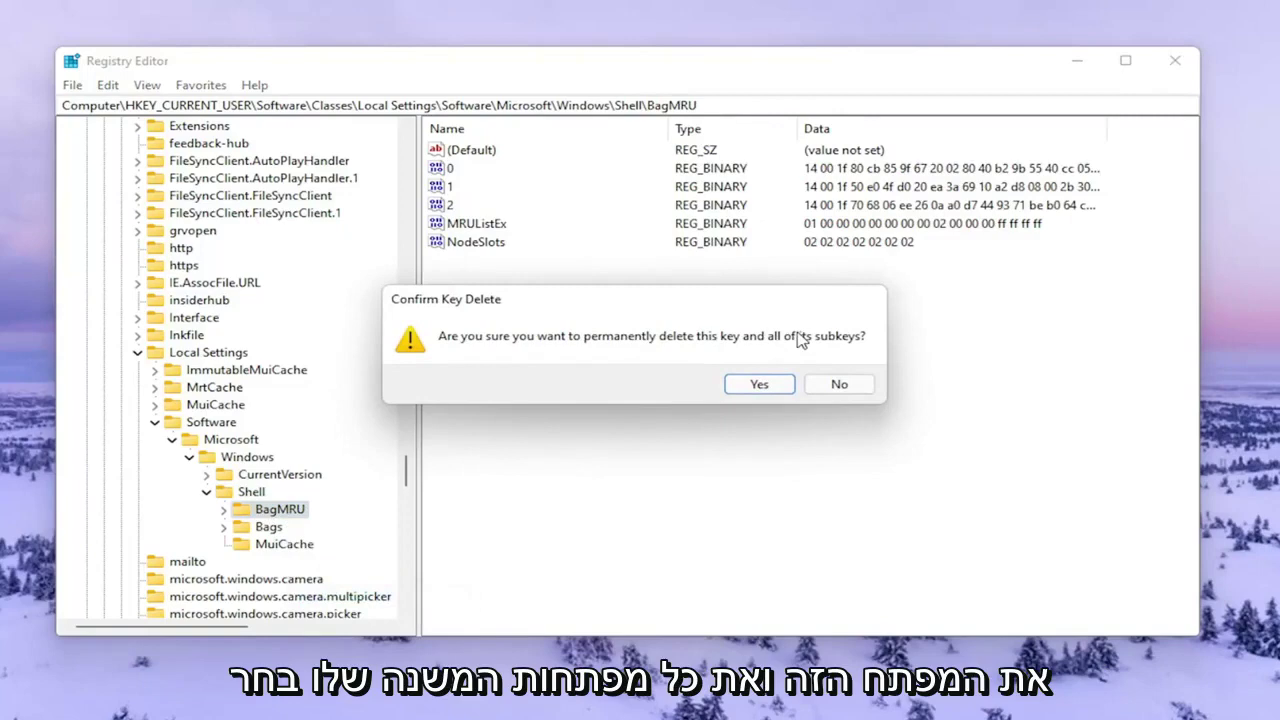
left_click(776, 385)
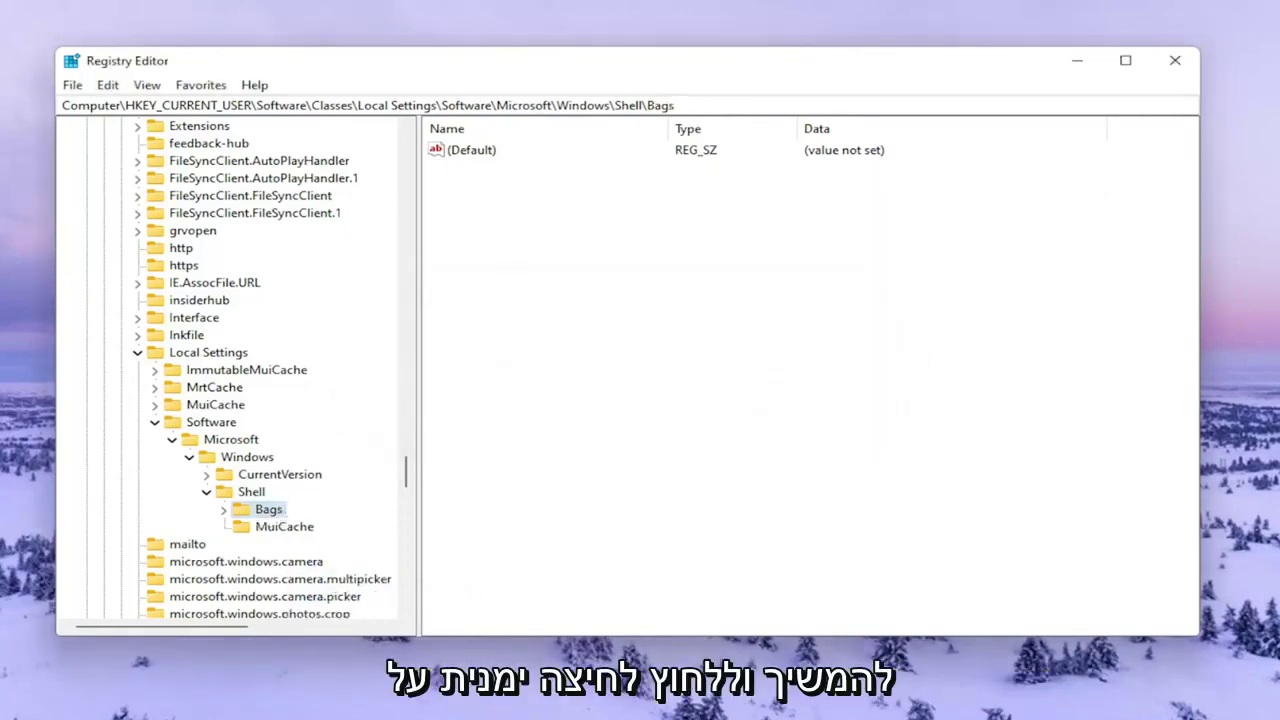
right_click(268, 511)
left_click(318, 592)
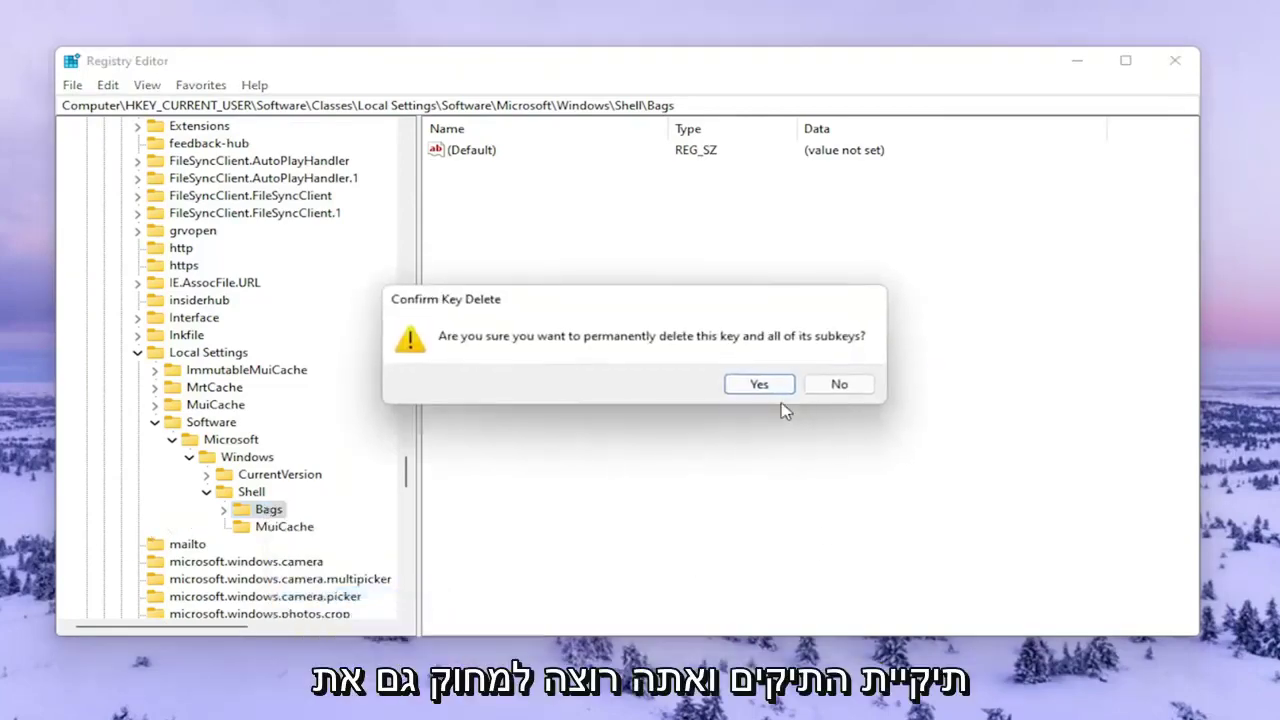
left_click(754, 382)
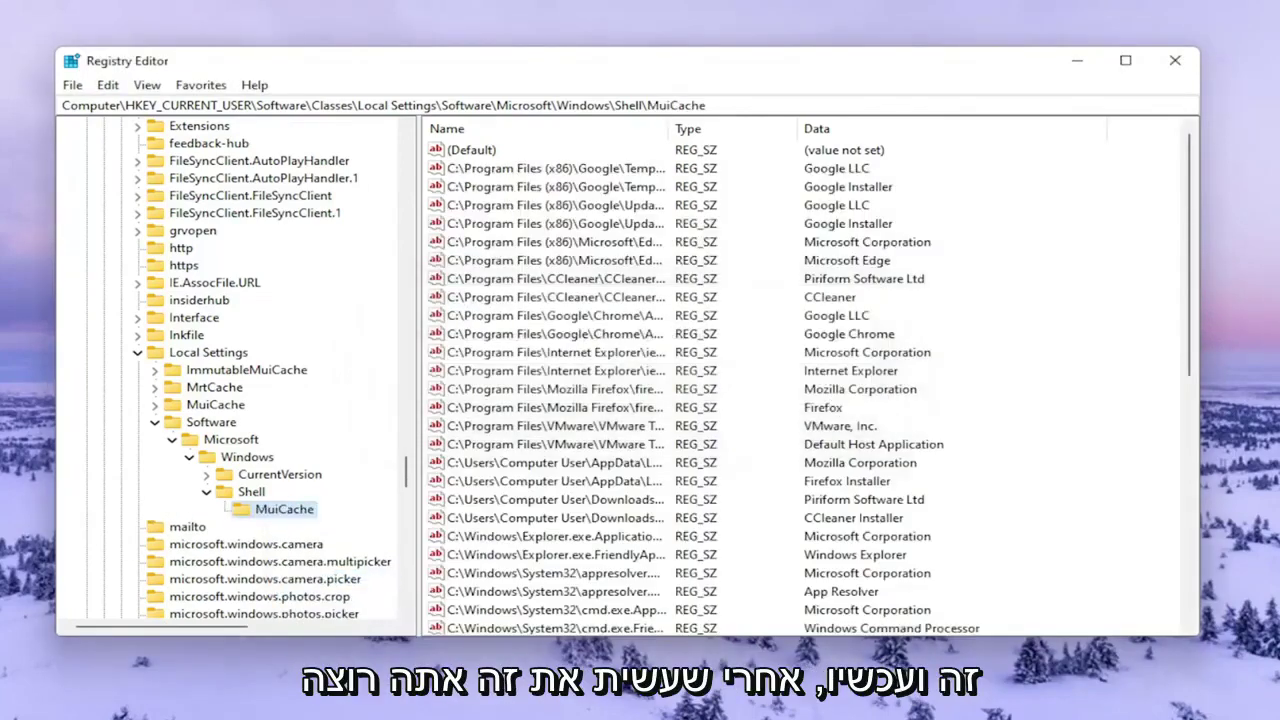
- Collapse the tree back up to HKEY_CURRENT_USER and close Registry Editor
left_click(207, 493)
left_click(189, 458)
left_click(173, 440)
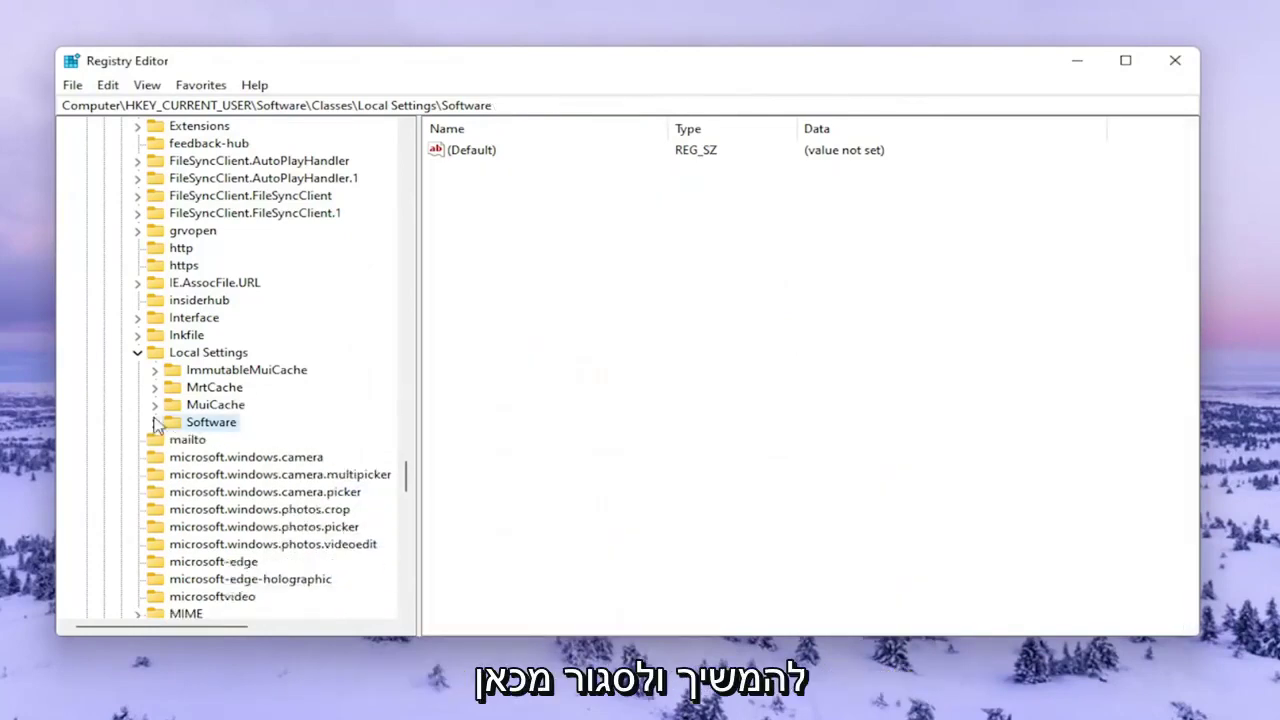
left_click(138, 352)
scroll(286, 428, "up", 5)
scroll(392, 406, "up", 5)
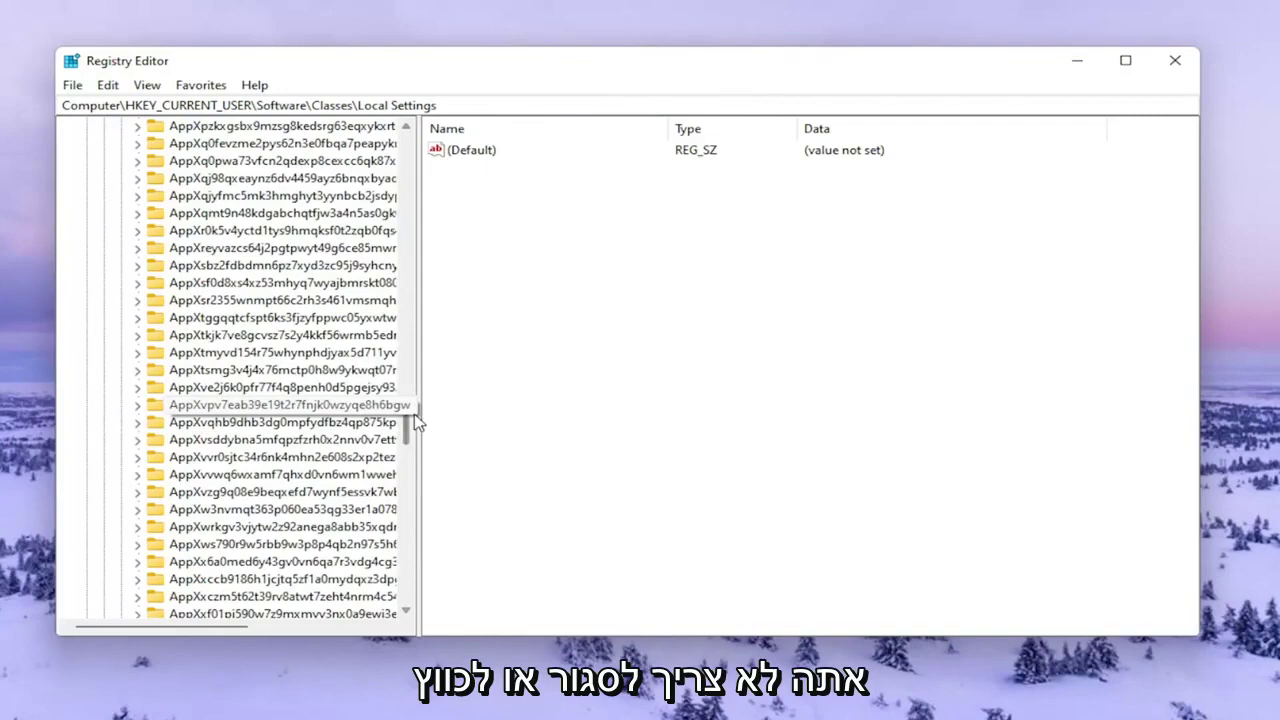
left_click_drag(408, 425, 422, 148)
scroll(230, 300, "up", 3)
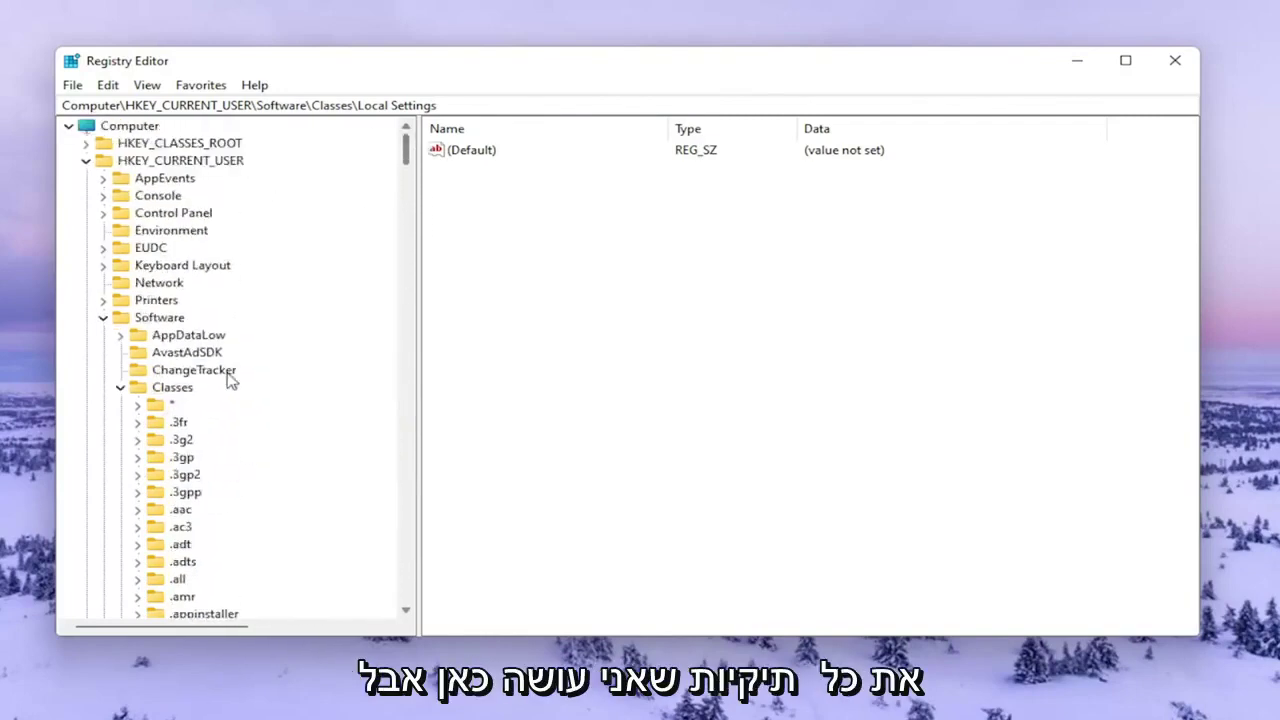
left_click(121, 384)
left_click(103, 318)
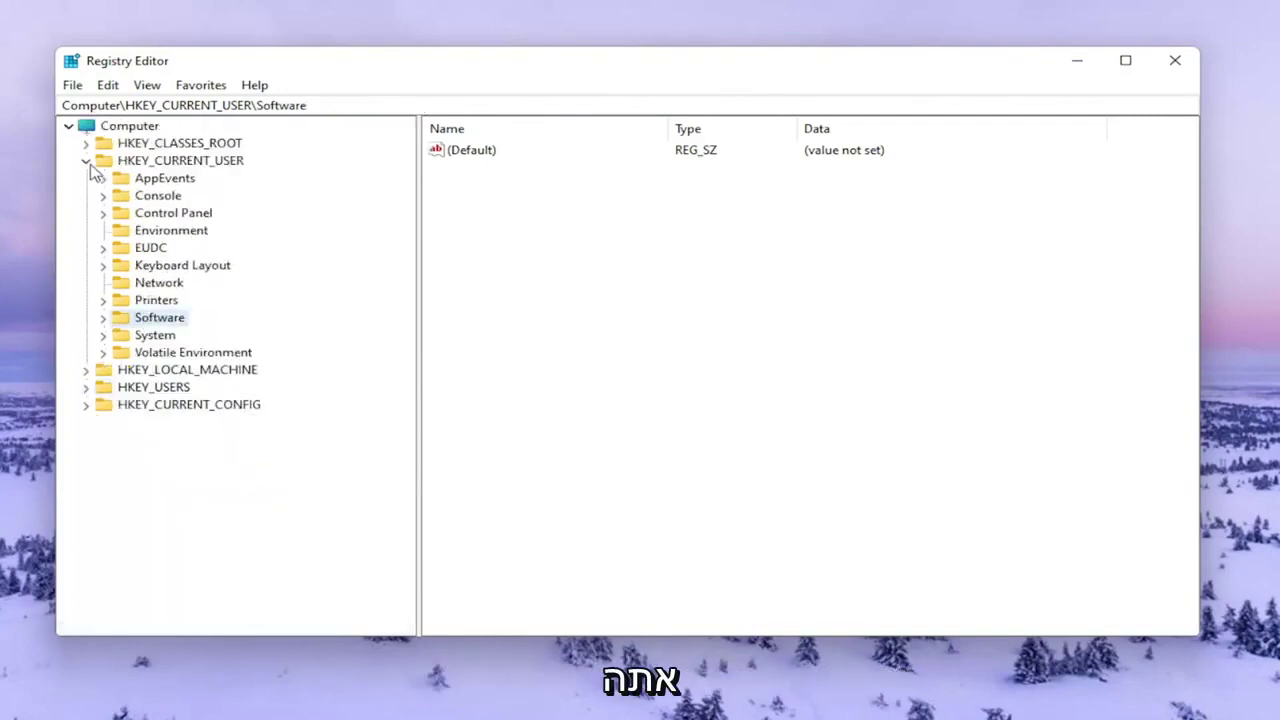
left_click(86, 160)
left_click(1175, 60)
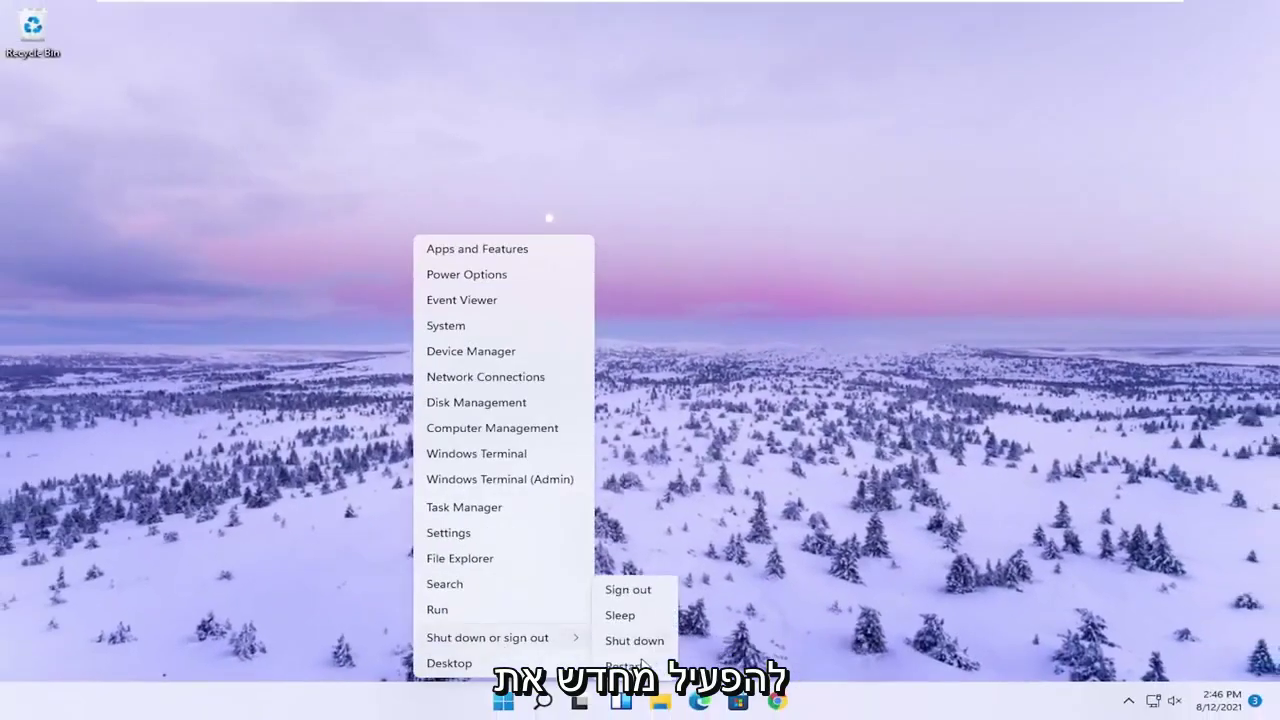
- Restart Windows, then open File Explorer to confirm it works and close it
left_click(643, 663)
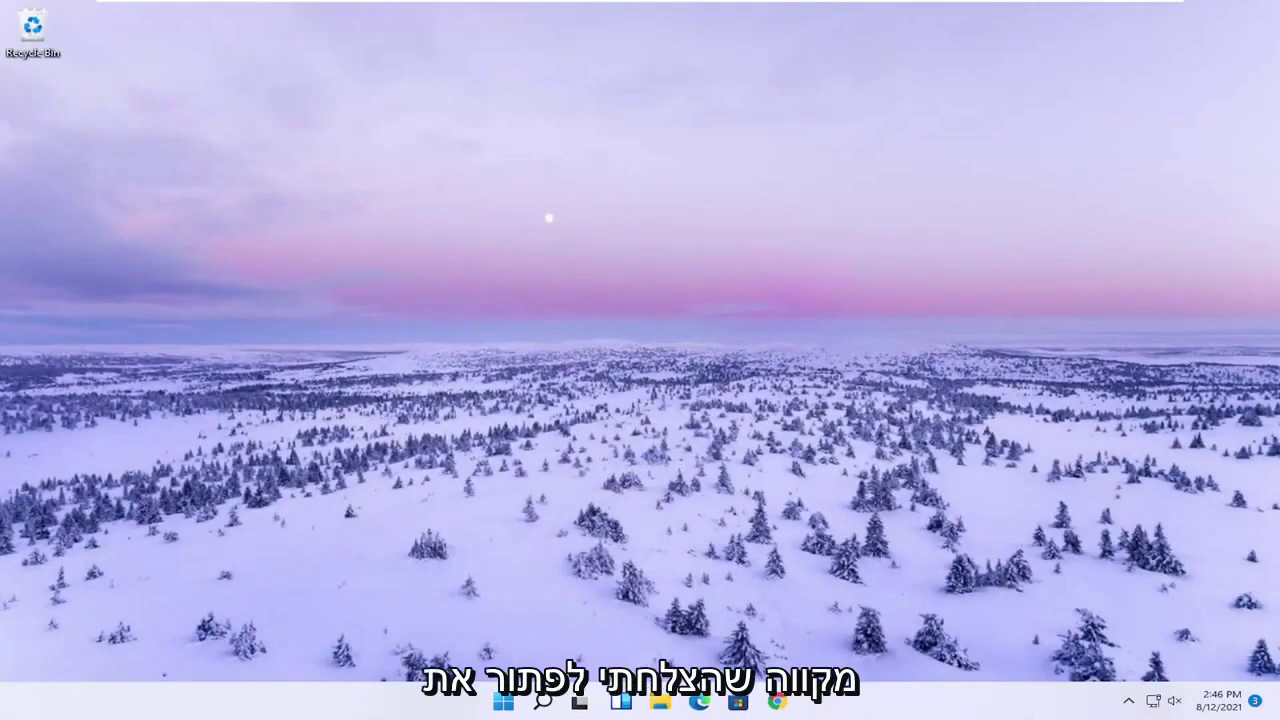
left_click(660, 700)
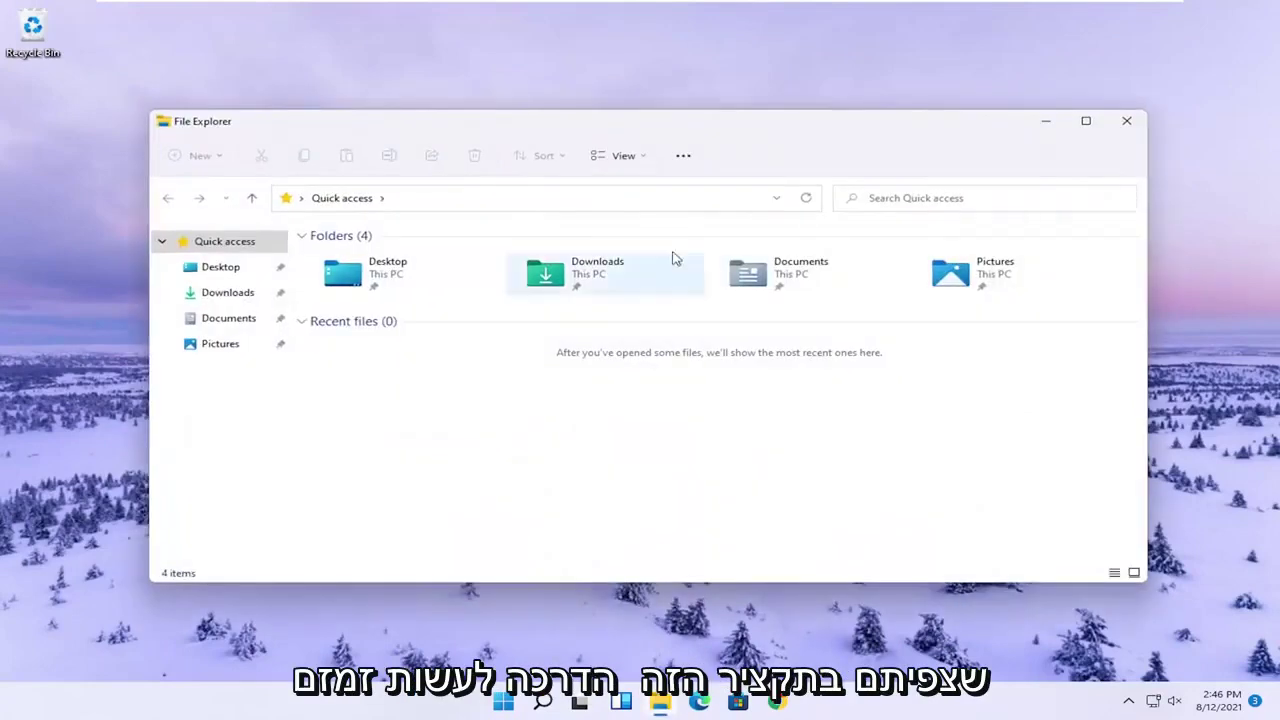
left_click(1125, 122)
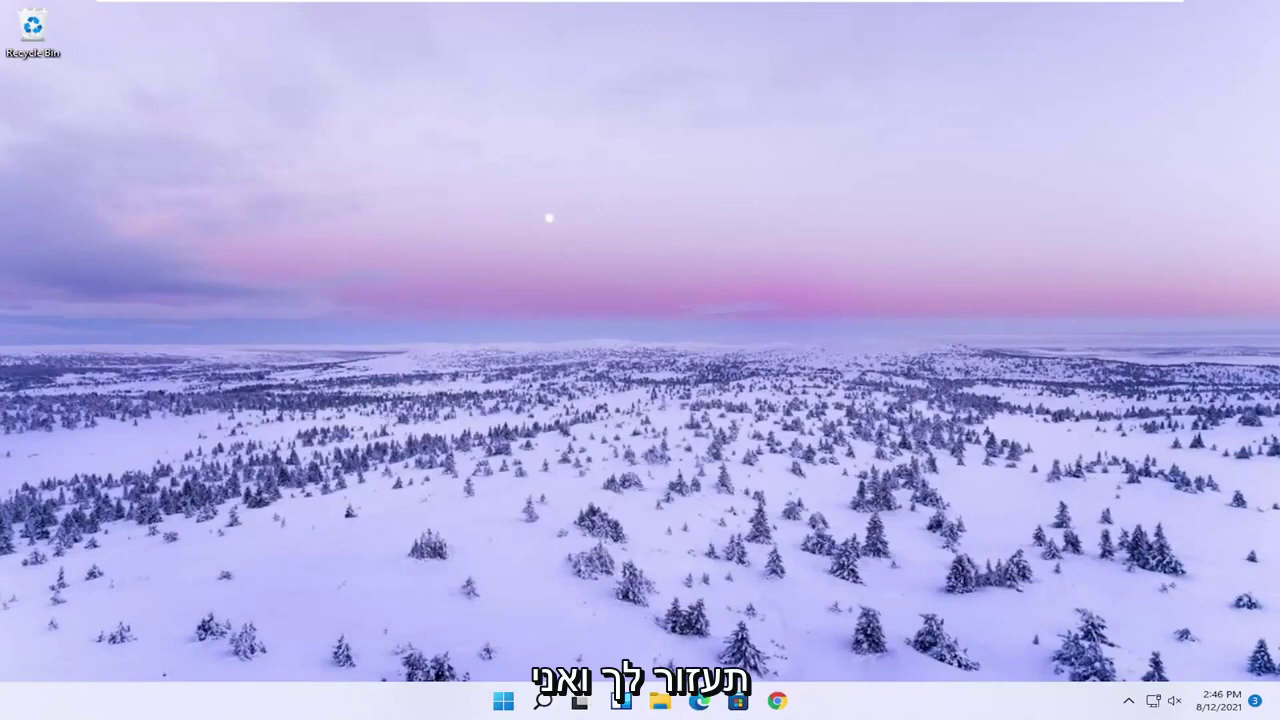